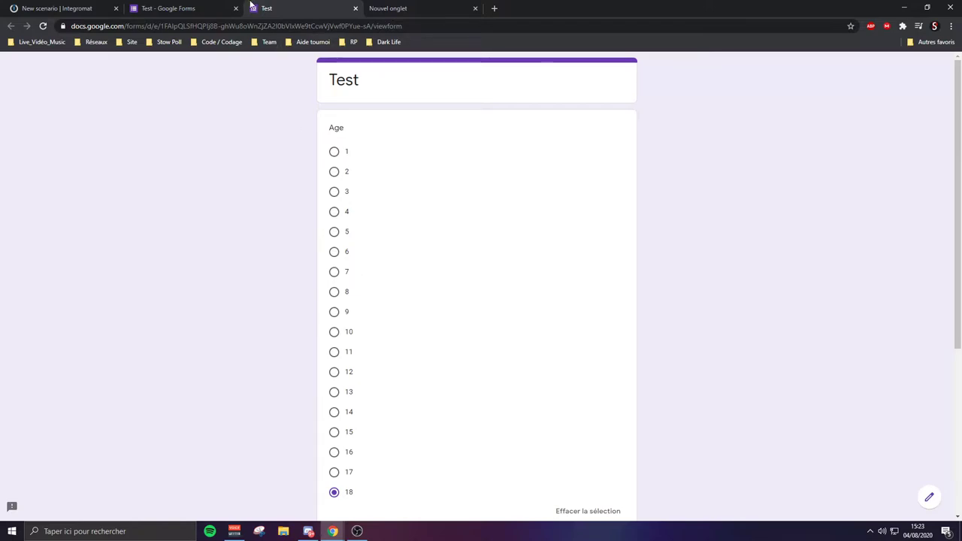
From the Test form's three-dot menu, create a new Apps Script project for the form
{"action": "left_click", "coordinate": [175, 6]}
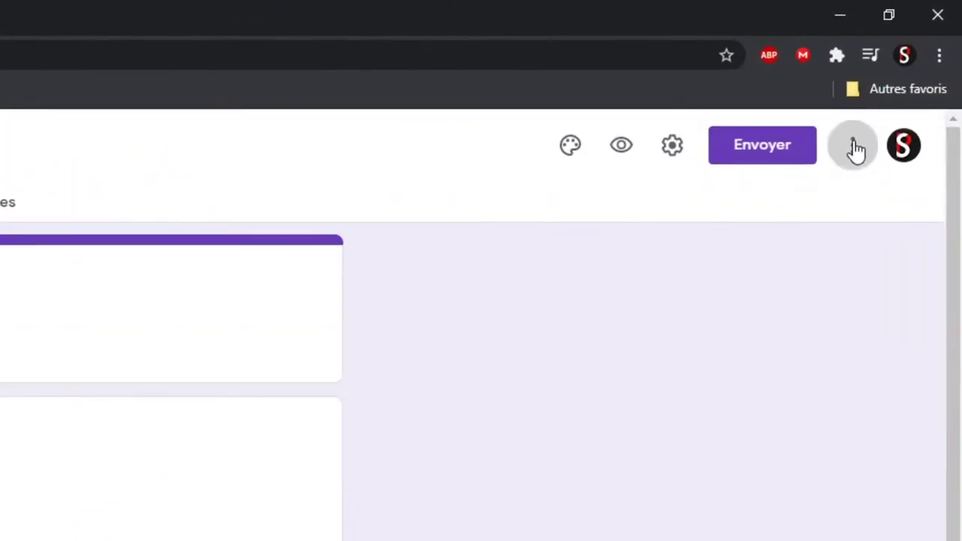
{"action": "left_click", "coordinate": [854, 146]}
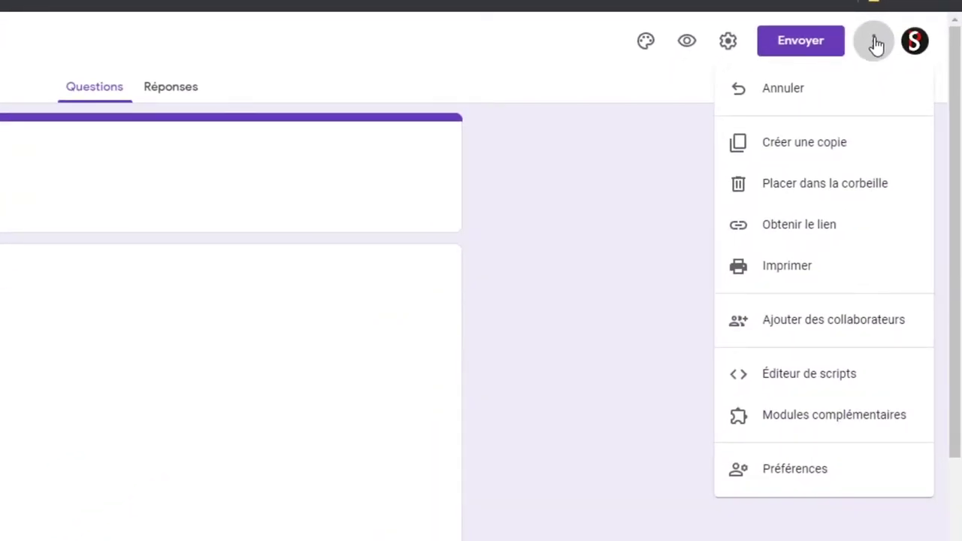
{"action": "left_click", "coordinate": [832, 374]}
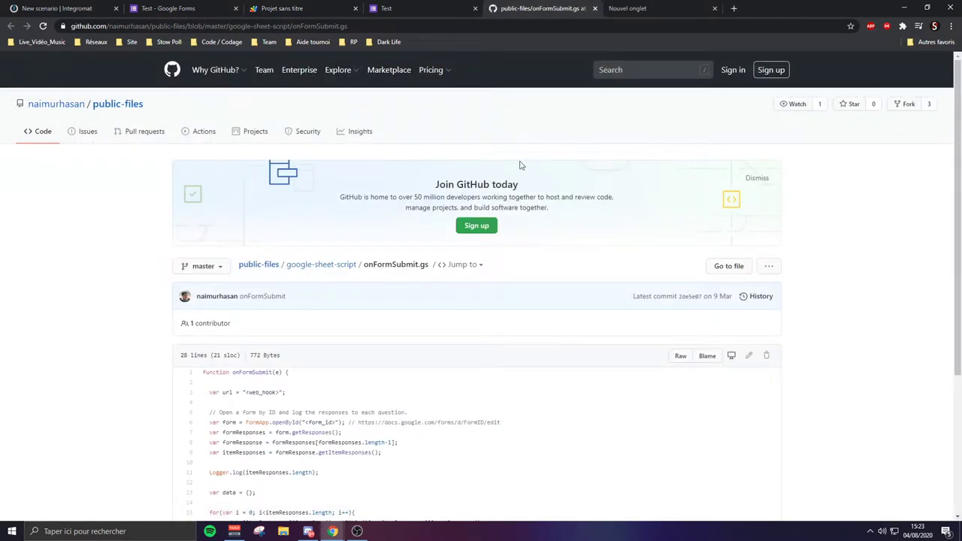
Select all lines of onFormSubmit.gs on GitHub and copy them
{"action": "scroll", "coordinate": [284, 289], "scroll_direction": "down", "scroll_amount": 1}
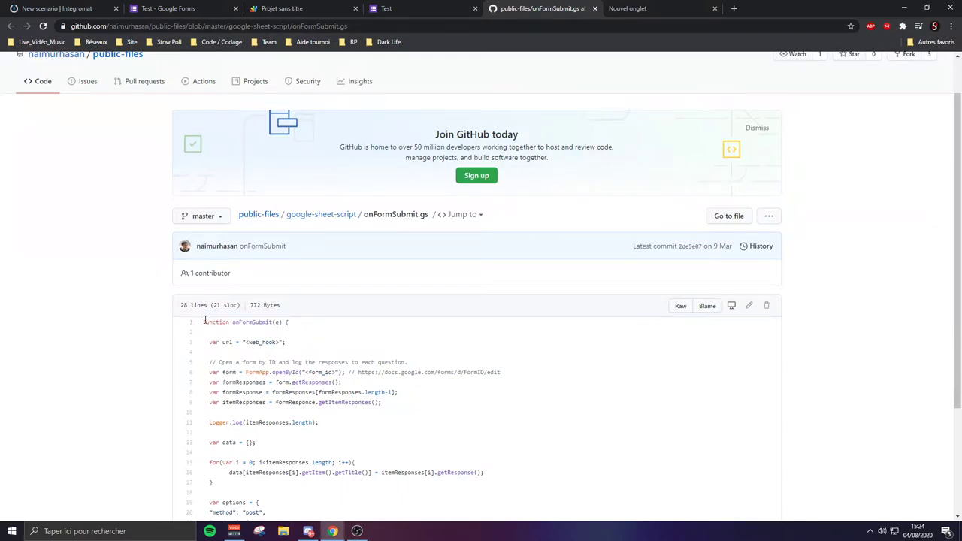
{"action": "left_click_drag", "start_coordinate": [203, 323], "coordinate": [259, 439]}
{"action": "key", "text": "ctrl+c"}
{"action": "right_click", "coordinate": [236, 215]}
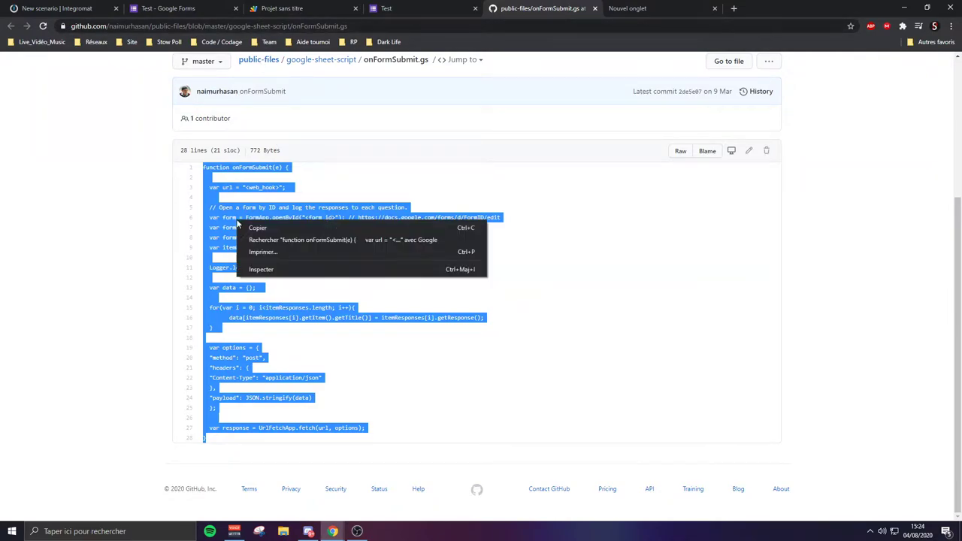
{"action": "left_click", "coordinate": [340, 181]}
Replace the placeholder myFunction in Code.gs with the pasted onFormSubmit script
{"action": "left_click", "coordinate": [263, 7]}
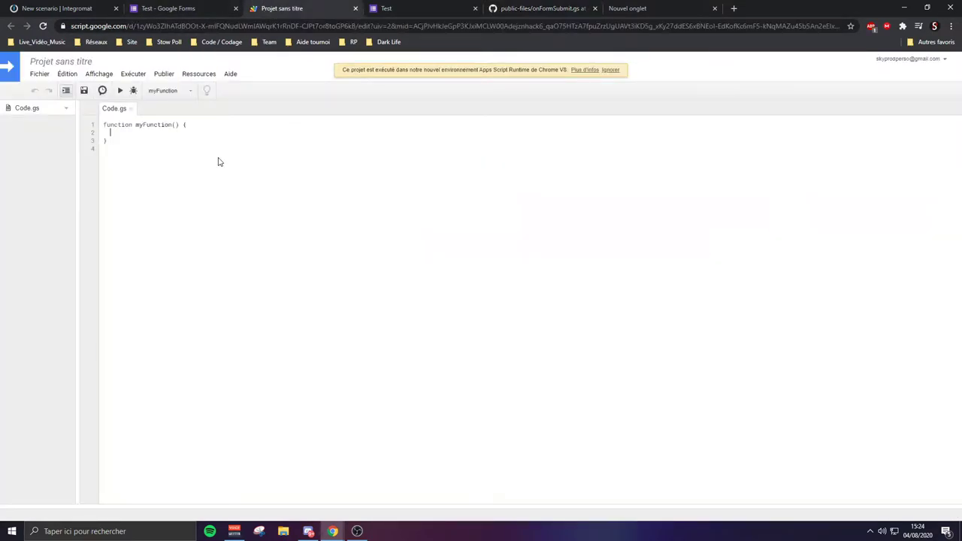
{"action": "key", "text": "ctrl+a"}
{"action": "key", "text": "BackSpace"}
{"action": "key", "text": "ctrl+v"}
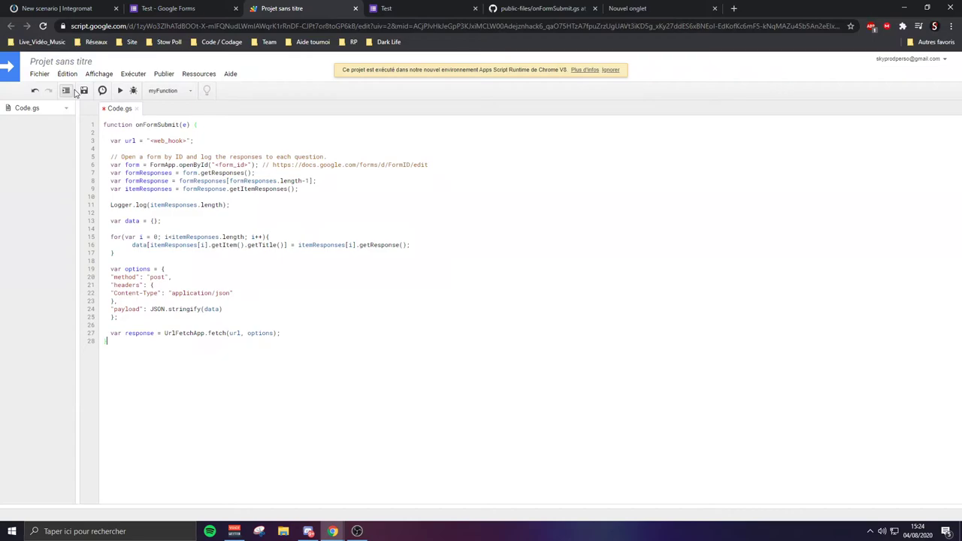
Save the script project under the name 'Test'
{"action": "left_click", "coordinate": [84, 91]}
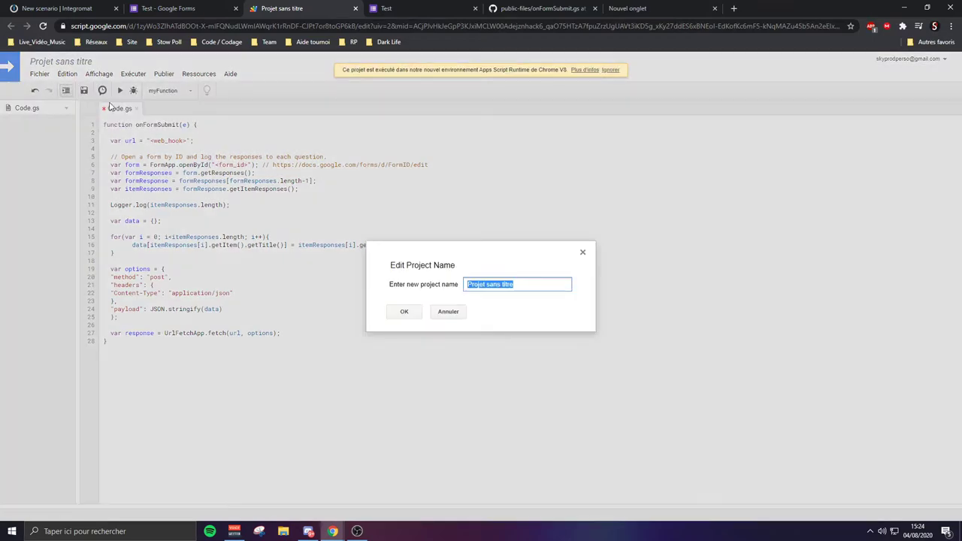
{"action": "type", "text": "Te"}
{"action": "left_click", "coordinate": [404, 311]}
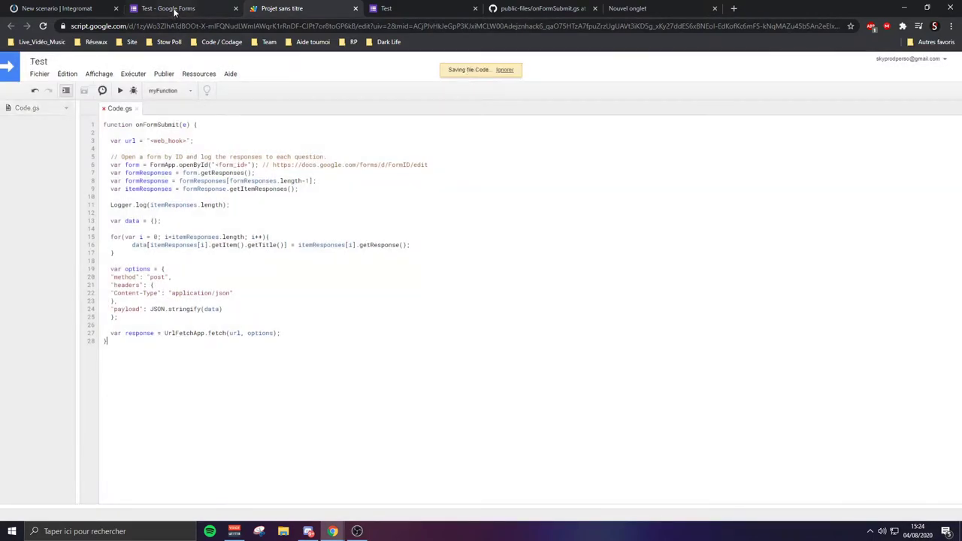
{"action": "left_click", "coordinate": [171, 9]}
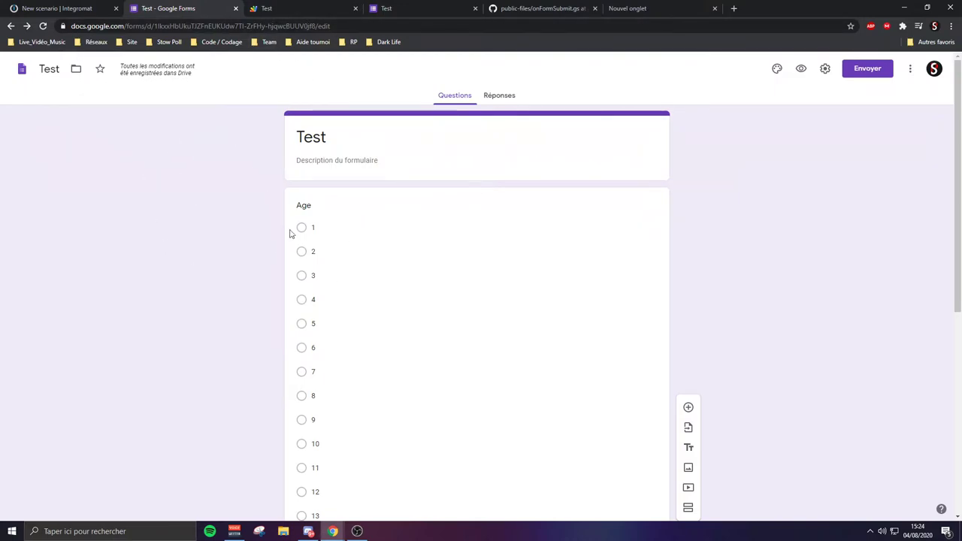
Copy the Test form's ID from its web address
{"action": "left_click_drag", "start_coordinate": [315, 26], "coordinate": [155, 26]}
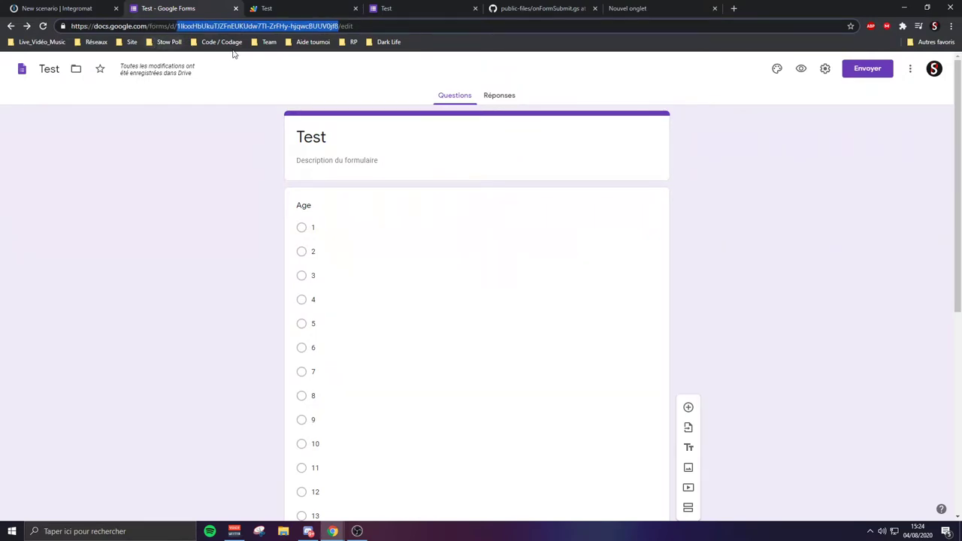
{"action": "left_click", "coordinate": [279, 7]}
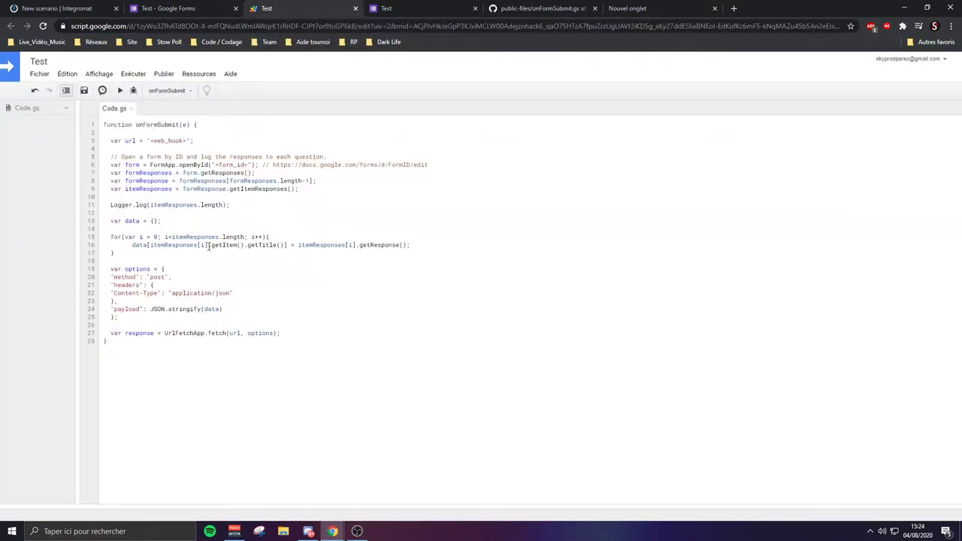
Swap the form_id placeholder in openById on line 6 for the form's ID, then close GitHub
{"action": "left_click", "coordinate": [219, 165]}
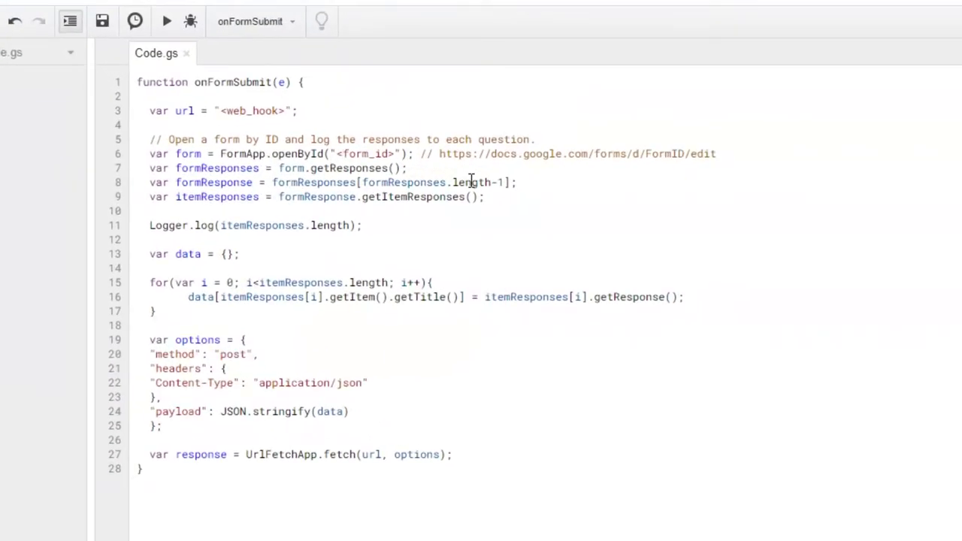
{"action": "key", "text": "Delete"}
{"action": "key", "text": "Delete"}
{"action": "key", "text": "Delete"}
{"action": "key", "text": "Delete"}
{"action": "key", "text": "Delete"}
{"action": "key", "text": "Delete"}
{"action": "key", "text": "Delete"}
{"action": "key", "text": "Delete"}
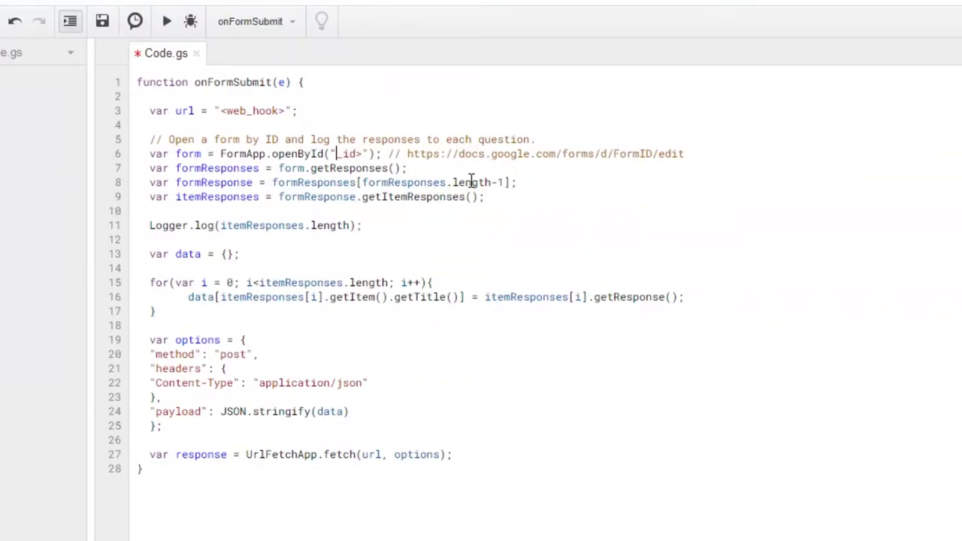
{"action": "key", "text": "BackSpace"}
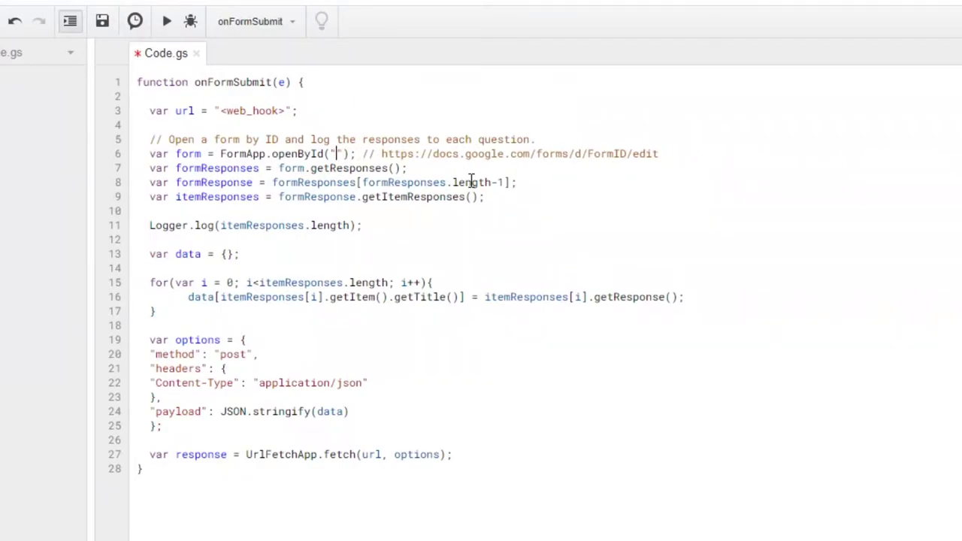
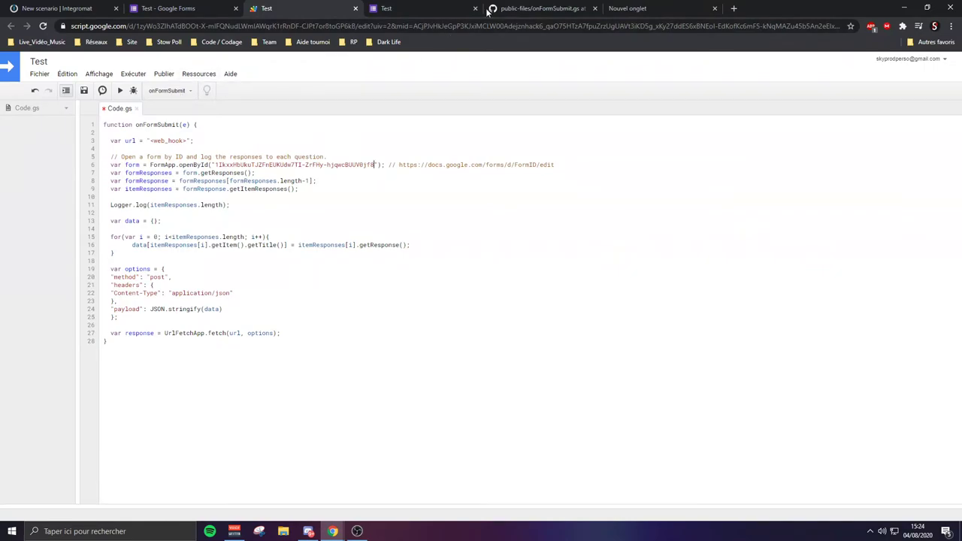
{"action": "left_click", "coordinate": [595, 8]}
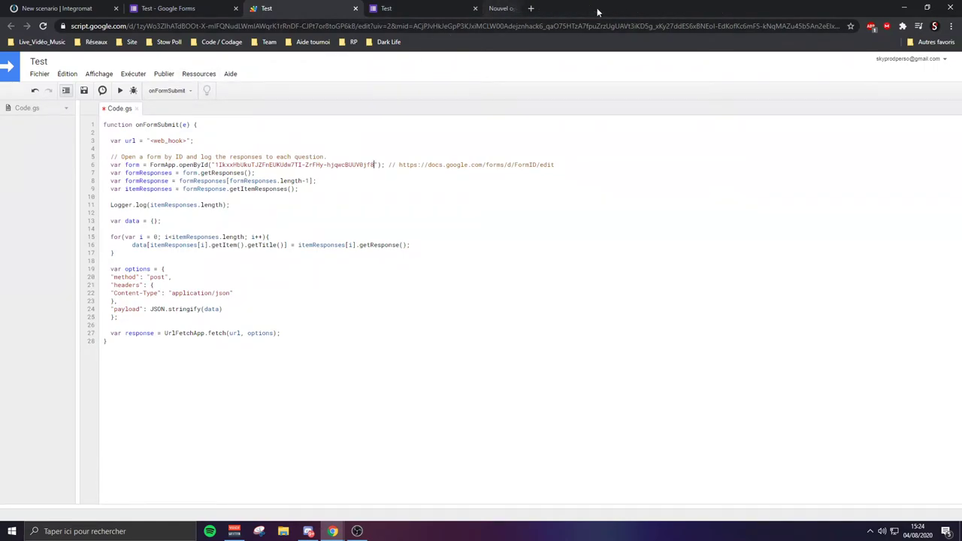
Start a blank Integromat scenario and search its app list for 'webh'
{"action": "left_click", "coordinate": [74, 6]}
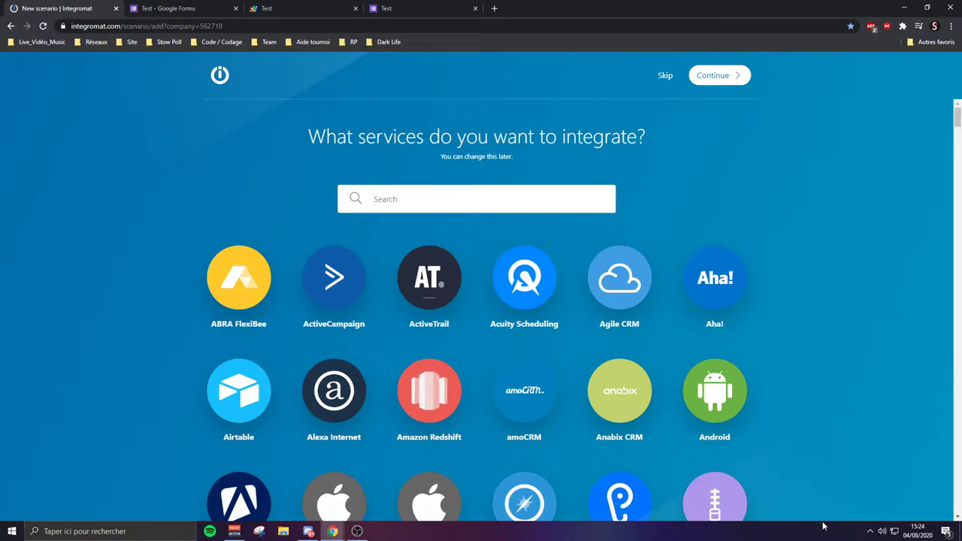
{"action": "left_click", "coordinate": [664, 76]}
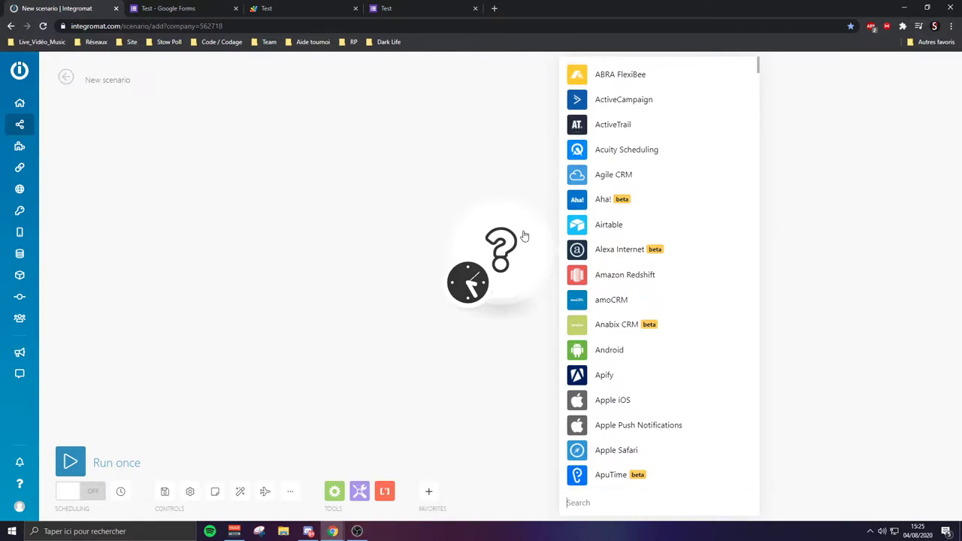
{"action": "type", "text": "webho"}
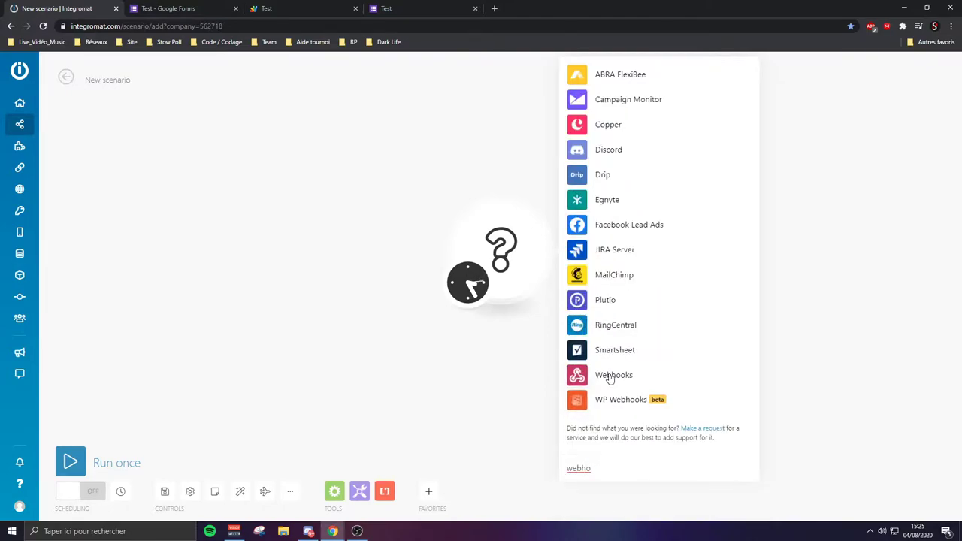
Add a Webhooks Custom webhook trigger module to the scenario
{"action": "left_click", "coordinate": [610, 375]}
{"action": "left_click", "coordinate": [612, 242]}
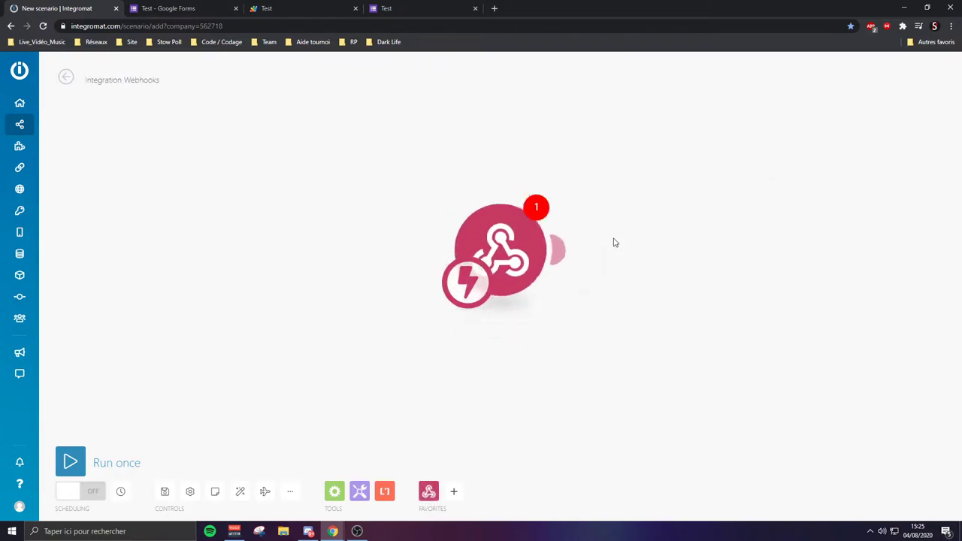
{"action": "left_click", "coordinate": [736, 242]}
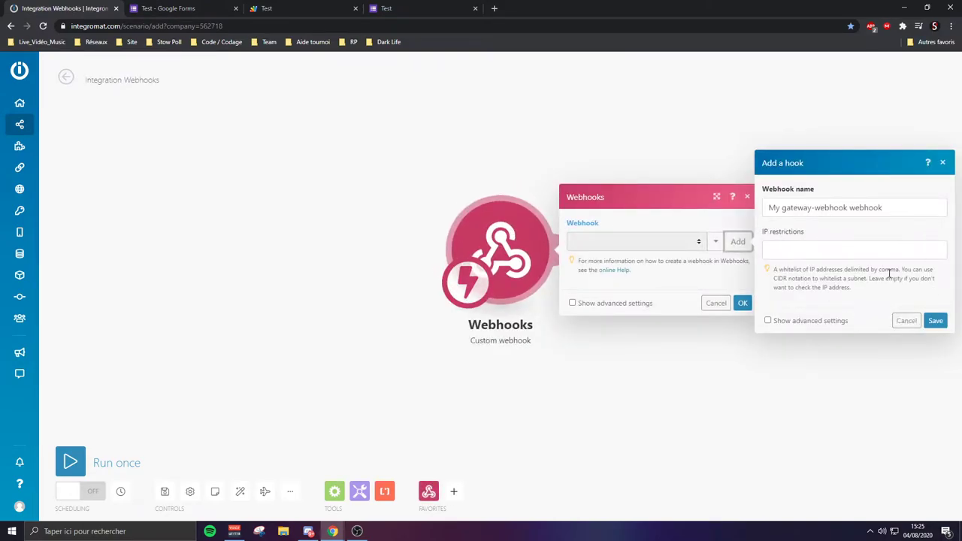
Create a webhook named 'Test' and copy its address
{"action": "triple_click", "coordinate": [919, 207]}
{"action": "type", "text": "Test"}
{"action": "left_click", "coordinate": [935, 321]}
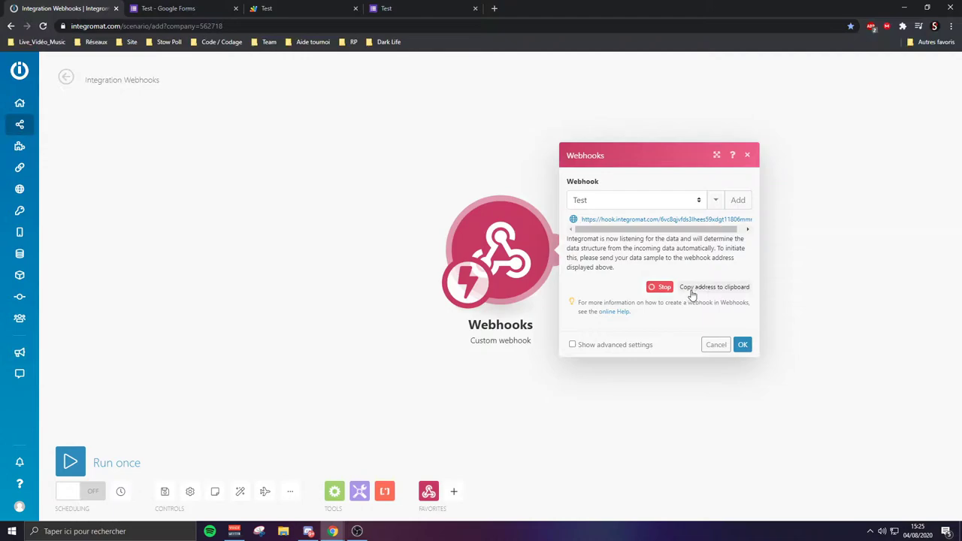
{"action": "left_click", "coordinate": [727, 286]}
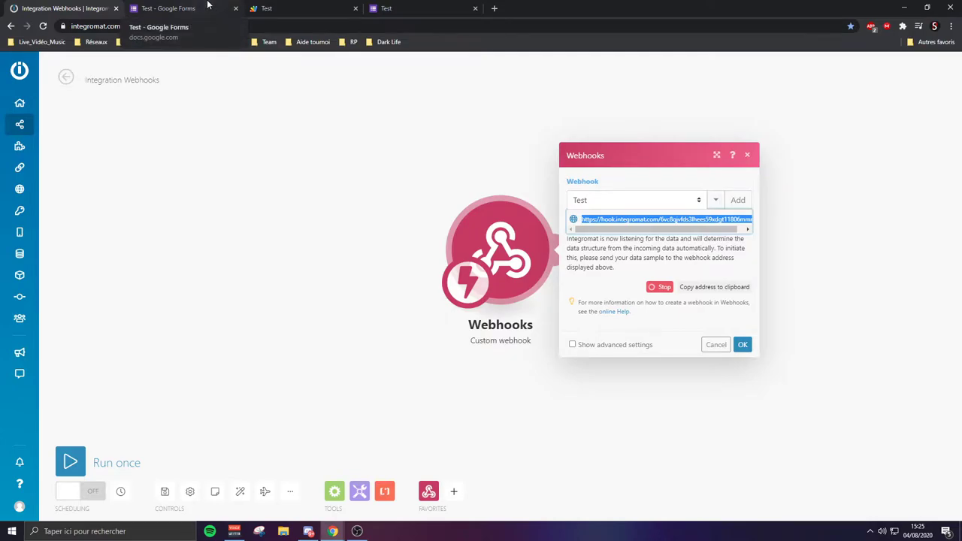
{"action": "left_click", "coordinate": [255, 8]}
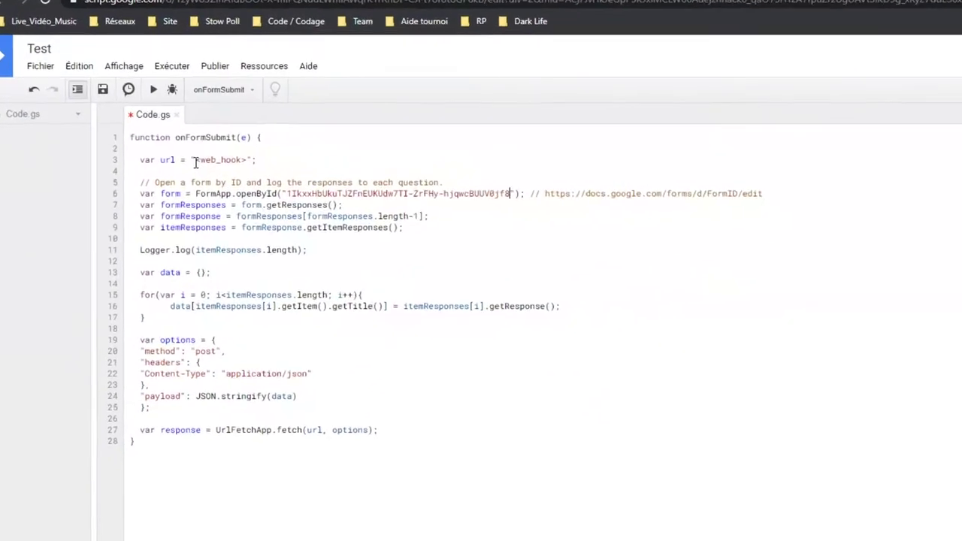
Replace <web_hook> on line 3 with the Integromat webhook URL and save the script
{"action": "left_click", "coordinate": [150, 141]}
{"action": "key", "text": "Delete"}
{"action": "key", "text": "Delete"}
{"action": "key", "text": "Delete"}
{"action": "key", "text": "Delete"}
{"action": "key", "text": "Delete"}
{"action": "key", "text": "Delete"}
{"action": "key", "text": "Delete"}
{"action": "key", "text": "Delete"}
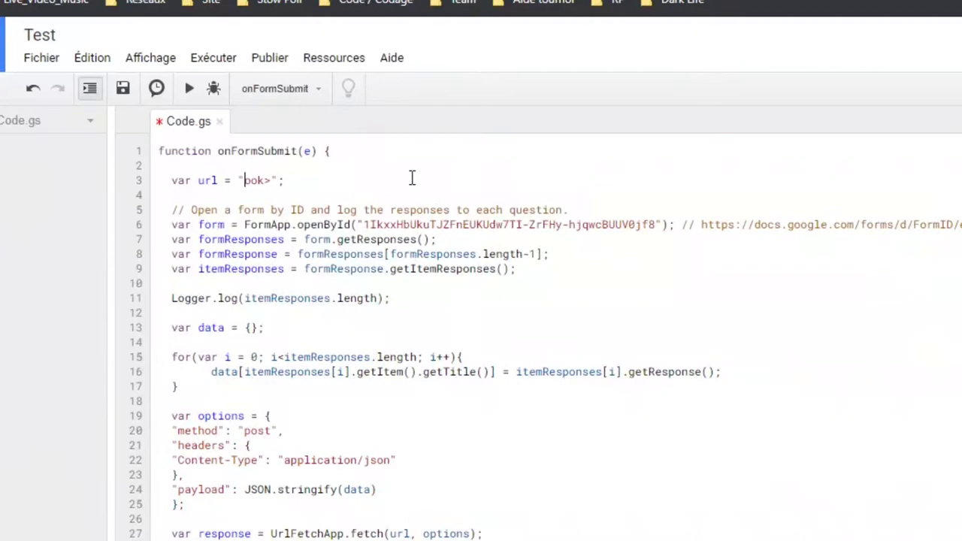
{"action": "key", "text": "ctrl+v"}
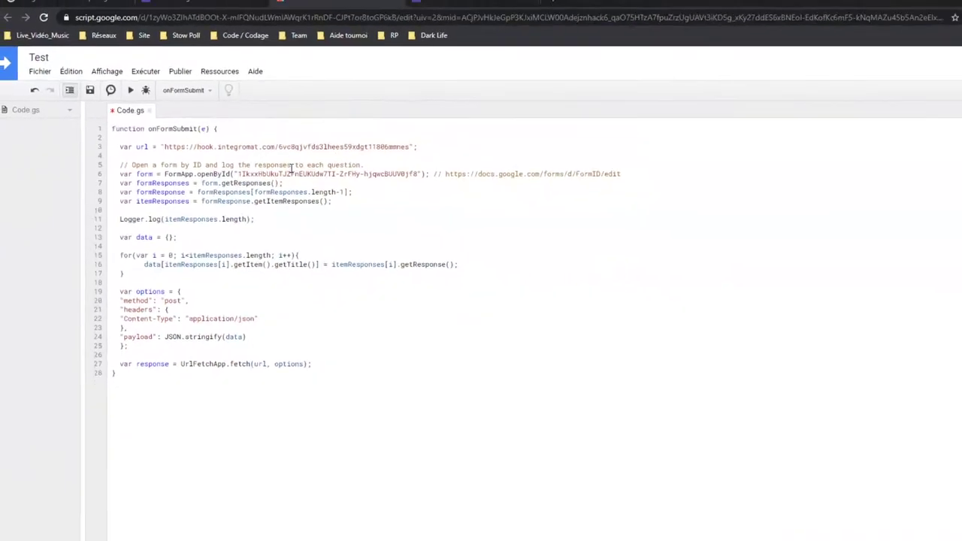
{"action": "key", "text": "ctrl+s"}
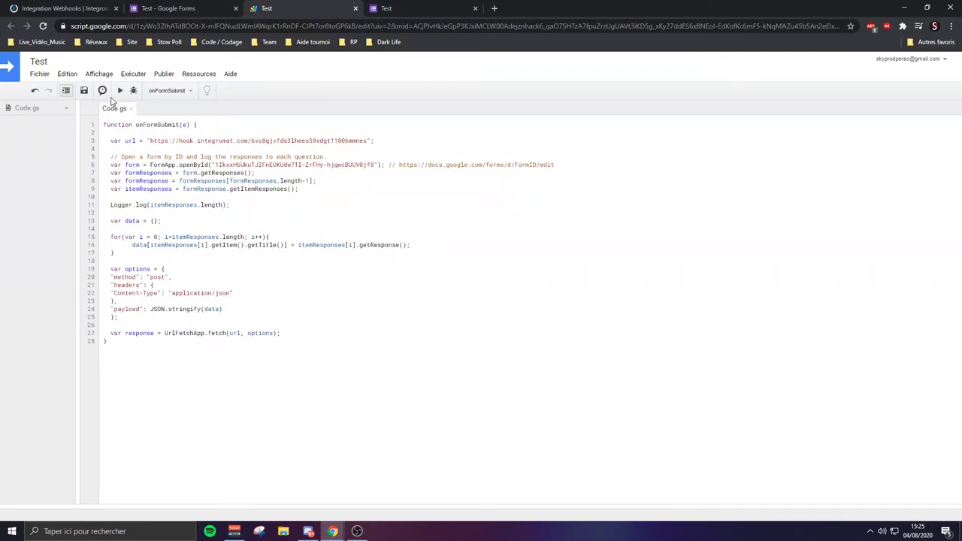
Run onFormSubmit and authorise the script on the Google account despite the unverified-app warning
{"action": "left_click", "coordinate": [120, 91]}
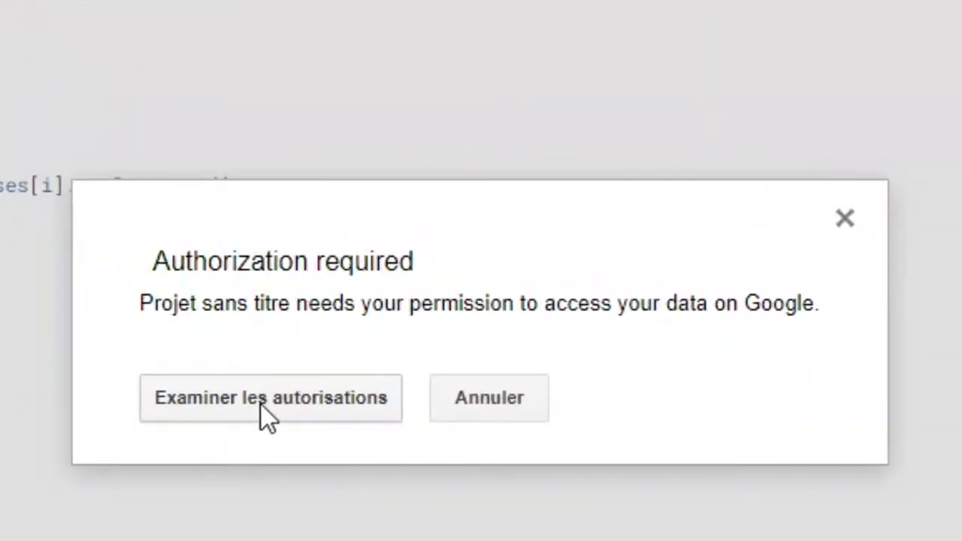
{"action": "left_click", "coordinate": [261, 405]}
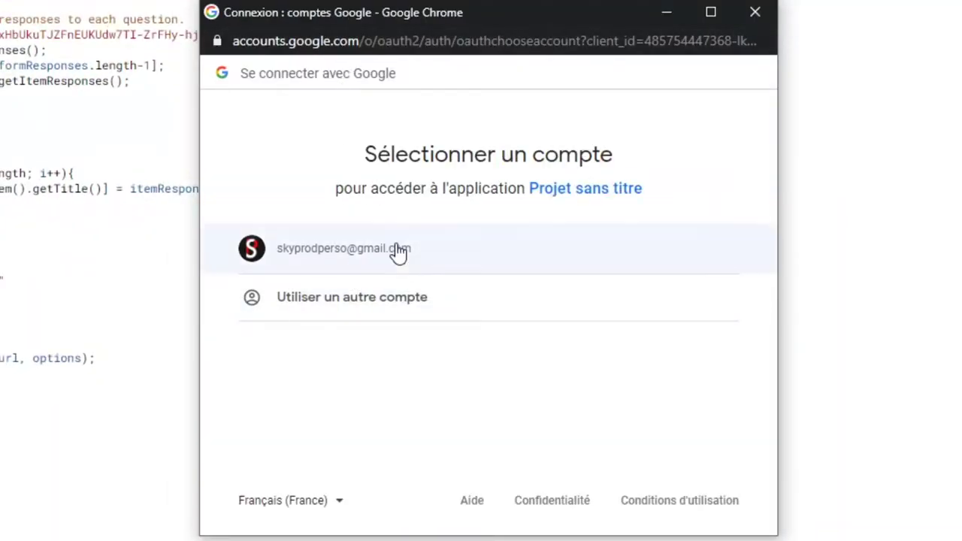
{"action": "left_click", "coordinate": [396, 241]}
{"action": "left_click_drag", "start_coordinate": [199, 4], "coordinate": [0, 0]}
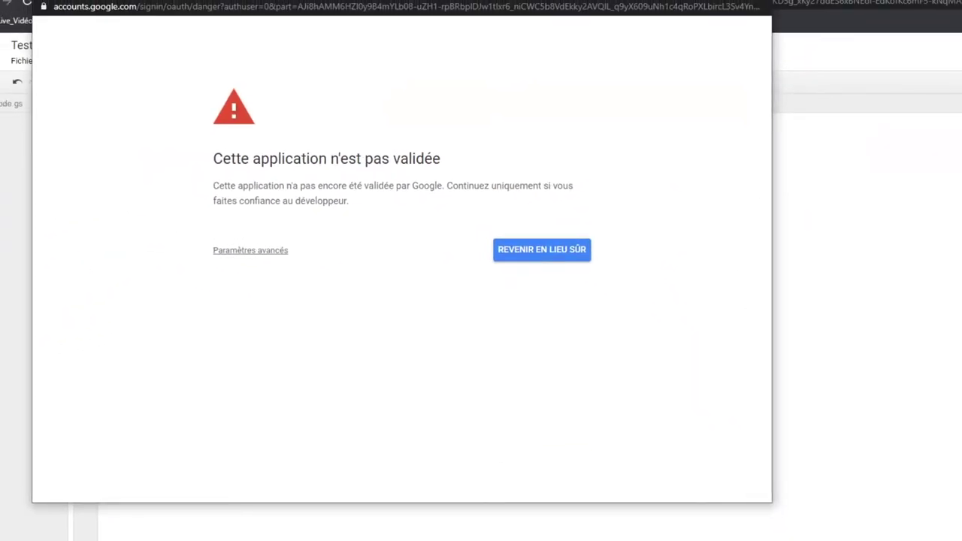
{"action": "left_click_drag", "start_coordinate": [139, 0], "coordinate": [305, 43]}
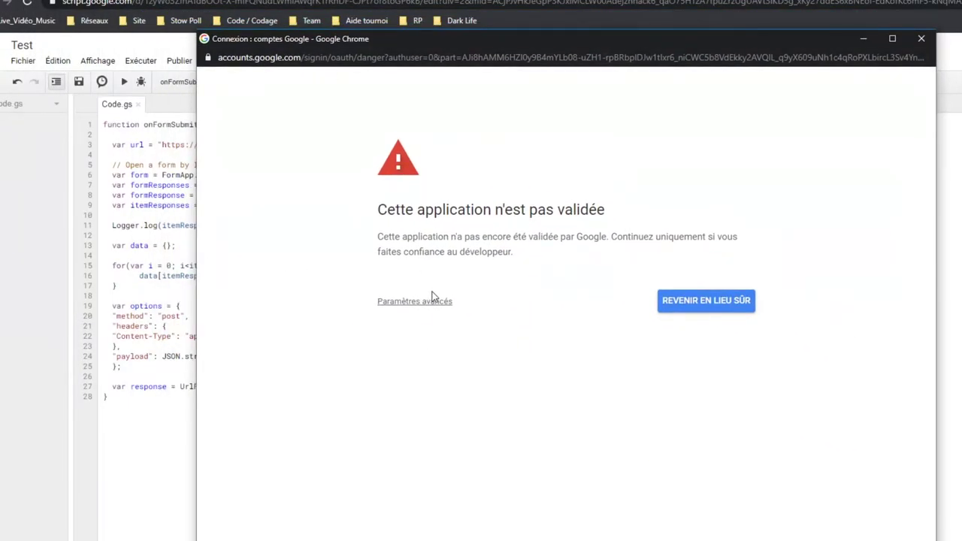
{"action": "left_click", "coordinate": [415, 303]}
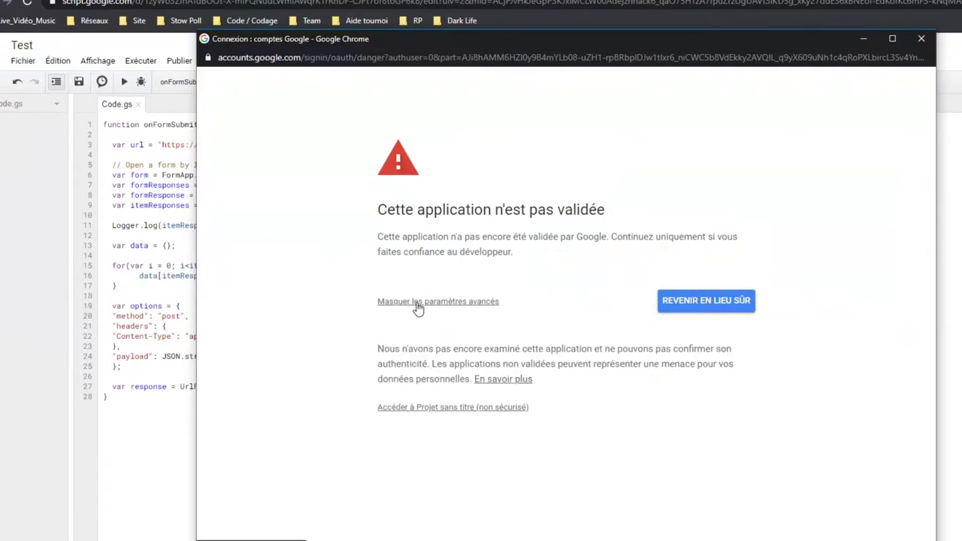
{"action": "left_click", "coordinate": [407, 410]}
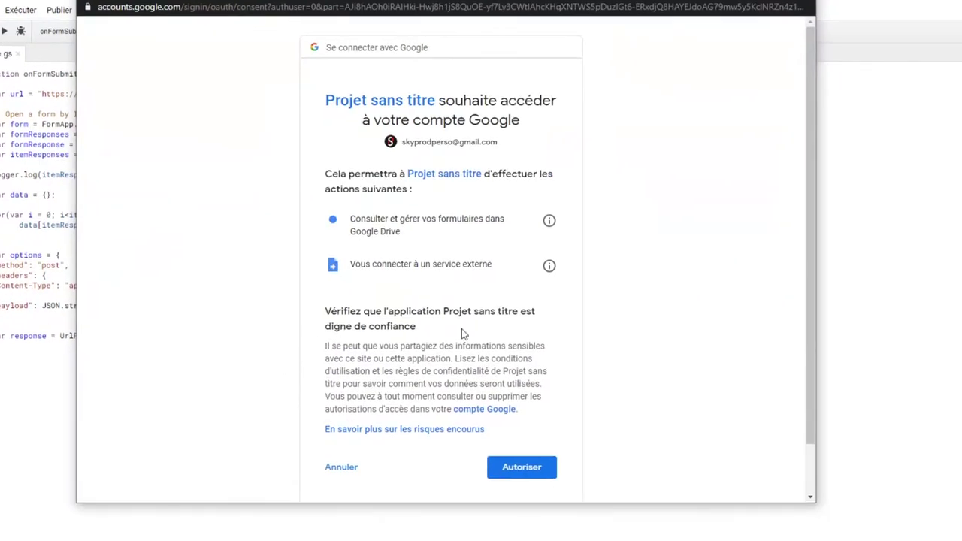
{"action": "left_click", "coordinate": [505, 468]}
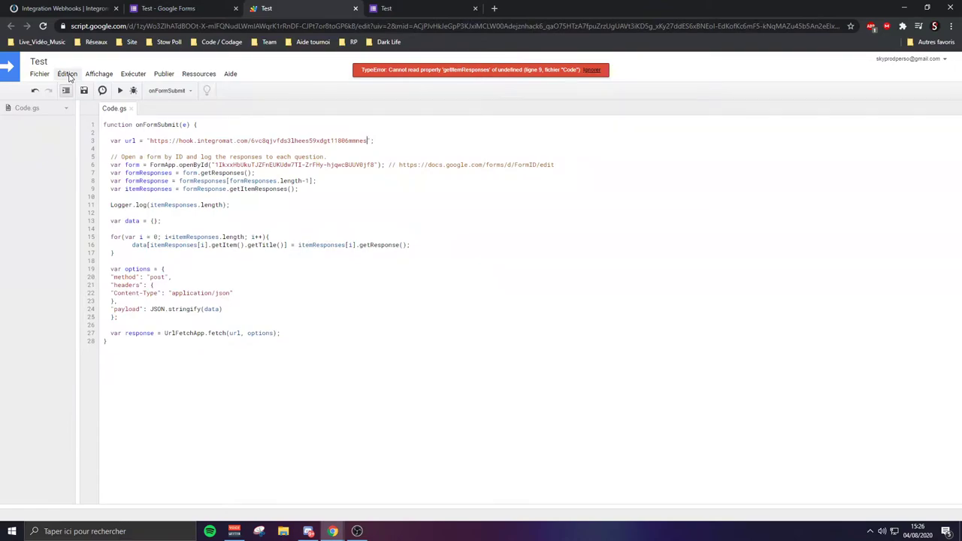
Open the project's triggers page from the Édition menu
{"action": "left_click", "coordinate": [67, 74]}
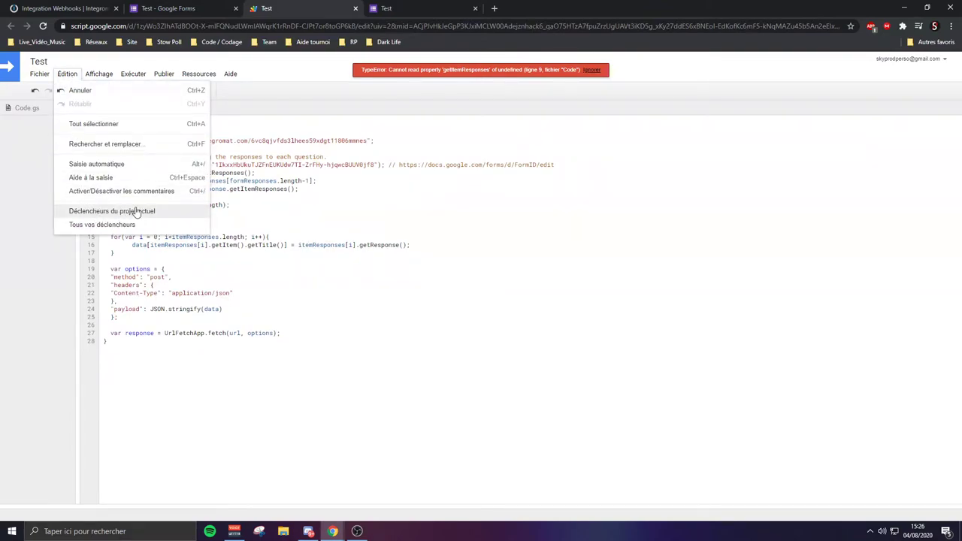
{"action": "left_click", "coordinate": [432, 181]}
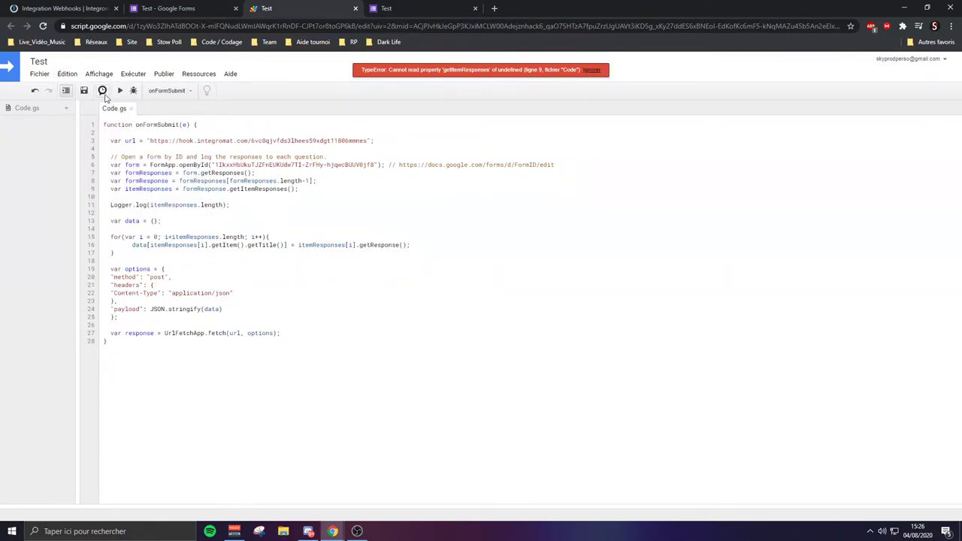
{"action": "left_click", "coordinate": [103, 91]}
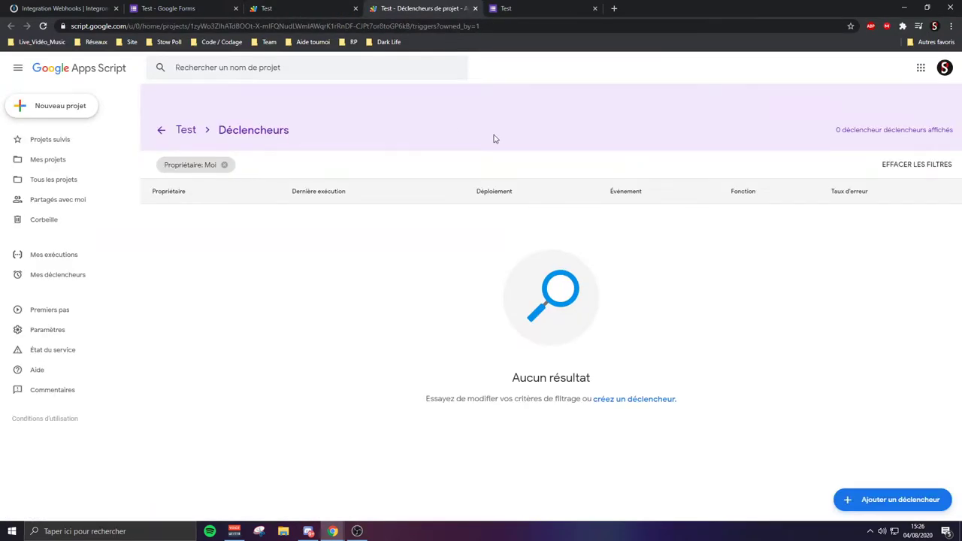
Add an onFormSubmit trigger on form submission with immediate failure notifications
{"action": "left_click", "coordinate": [897, 499]}
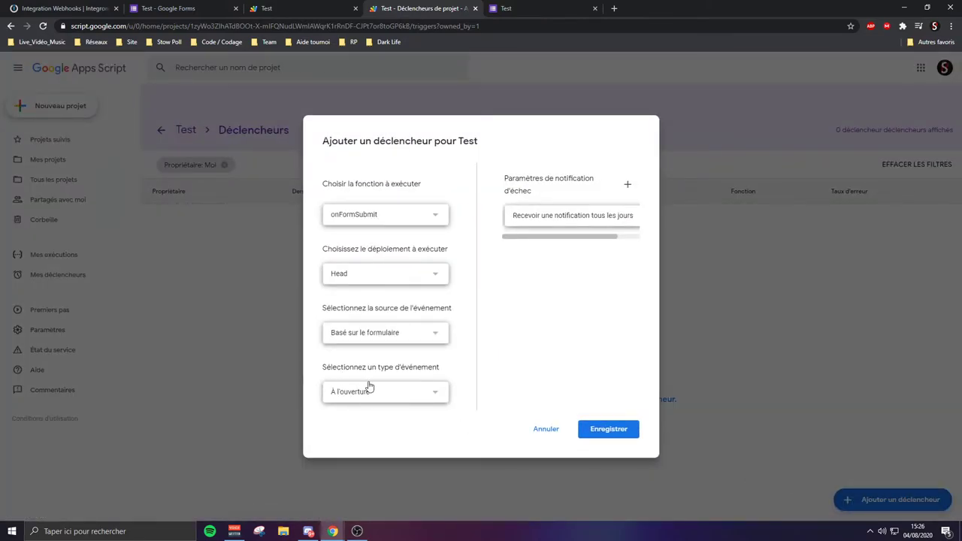
{"action": "left_click", "coordinate": [391, 390]}
{"action": "left_click", "coordinate": [392, 413]}
{"action": "left_click", "coordinate": [563, 218]}
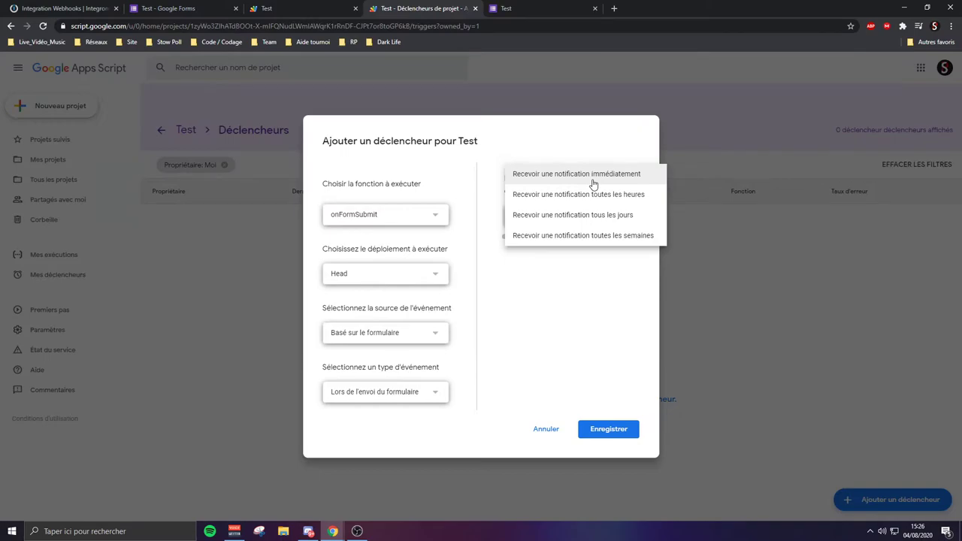
{"action": "left_click", "coordinate": [593, 183]}
{"action": "left_click", "coordinate": [610, 430]}
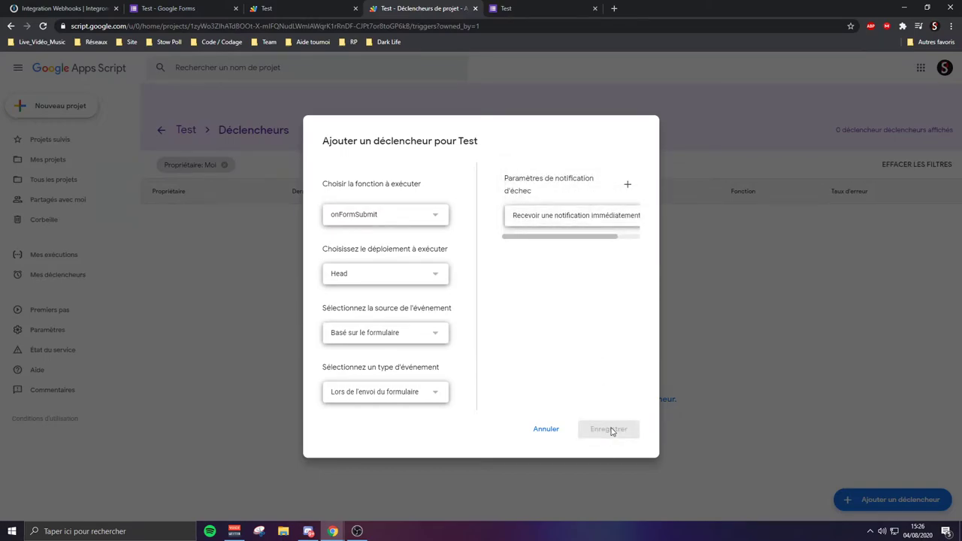
{"action": "left_click", "coordinate": [601, 435]}
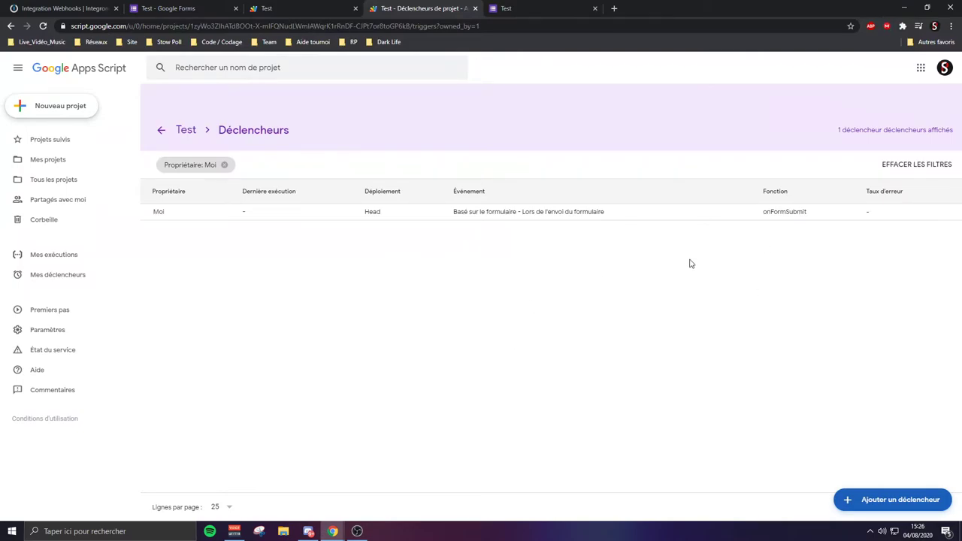
{"action": "left_click", "coordinate": [474, 8]}
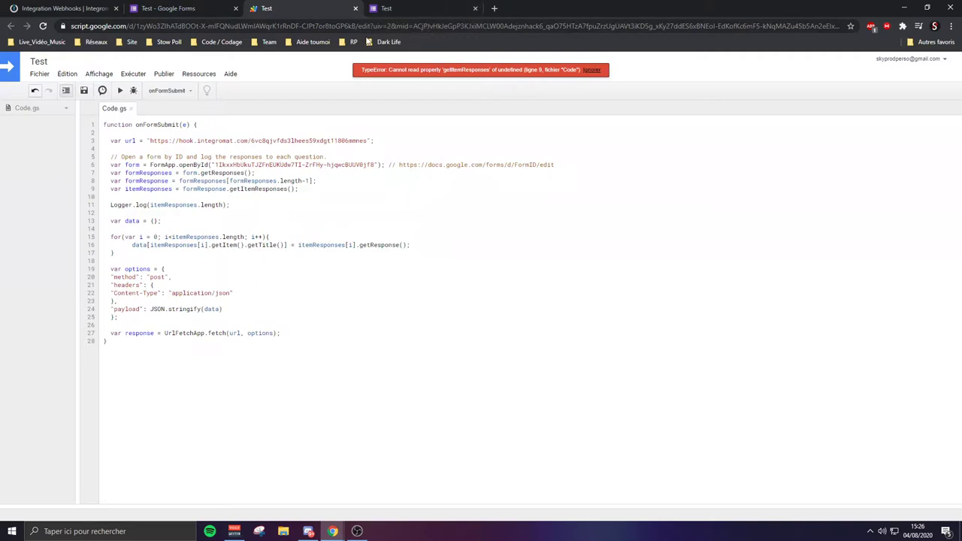
Submit the Test form response (age 18, title Test) and return to the Integromat webhook page
{"action": "left_click", "coordinate": [385, 8]}
{"action": "scroll", "coordinate": [220, 468], "scroll_direction": "down", "scroll_amount": 3}
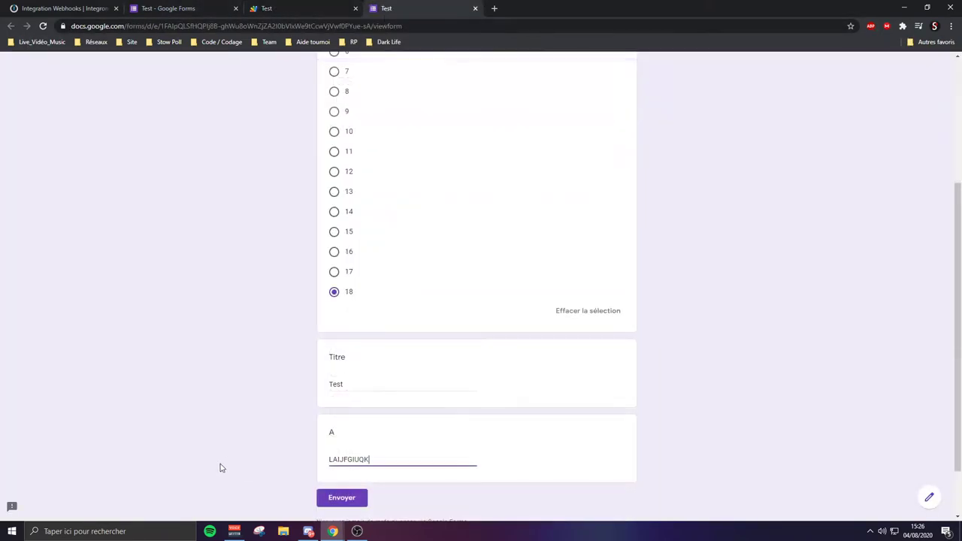
{"action": "left_click", "coordinate": [349, 507]}
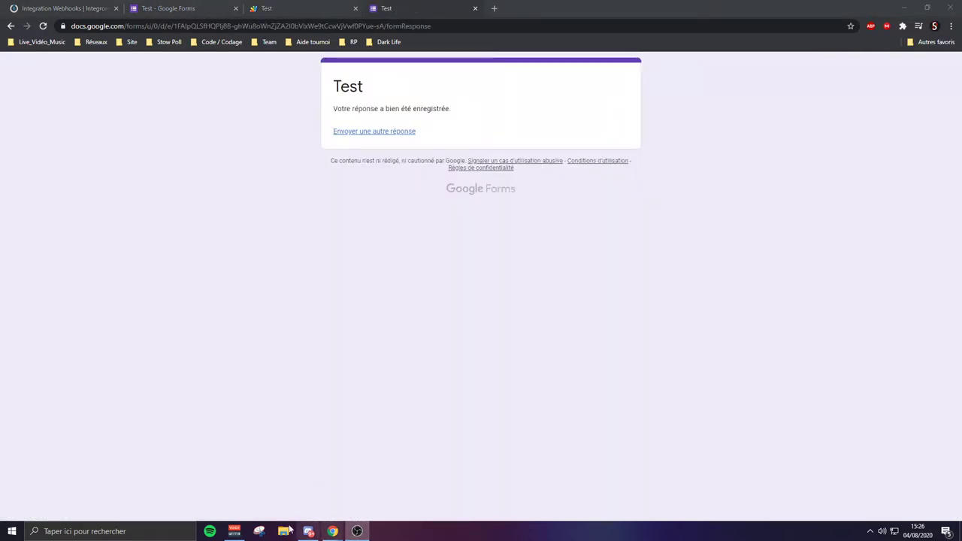
{"action": "left_click", "coordinate": [78, 7]}
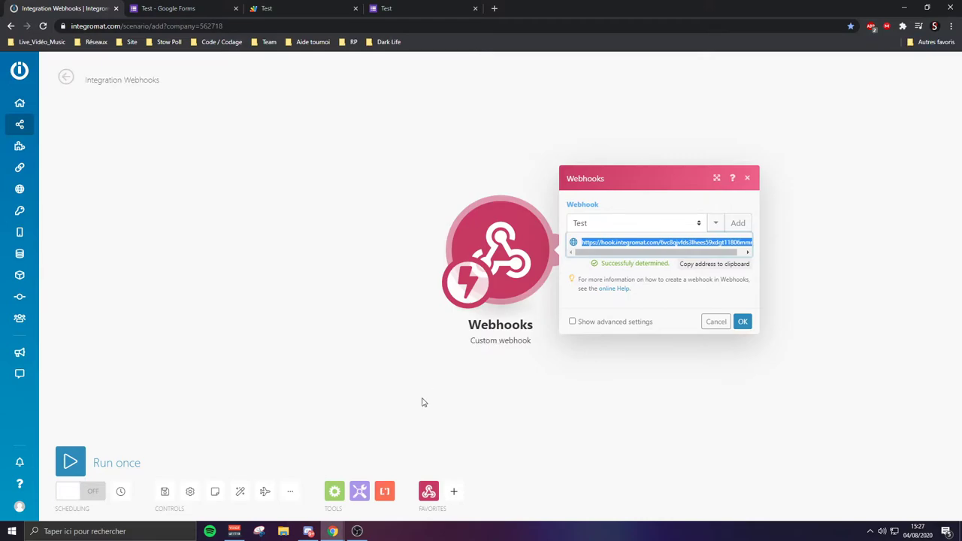
Confirm the webhook and add a Discord 'Post a Message with Embedded Objects' module after it
{"action": "left_click", "coordinate": [374, 7]}
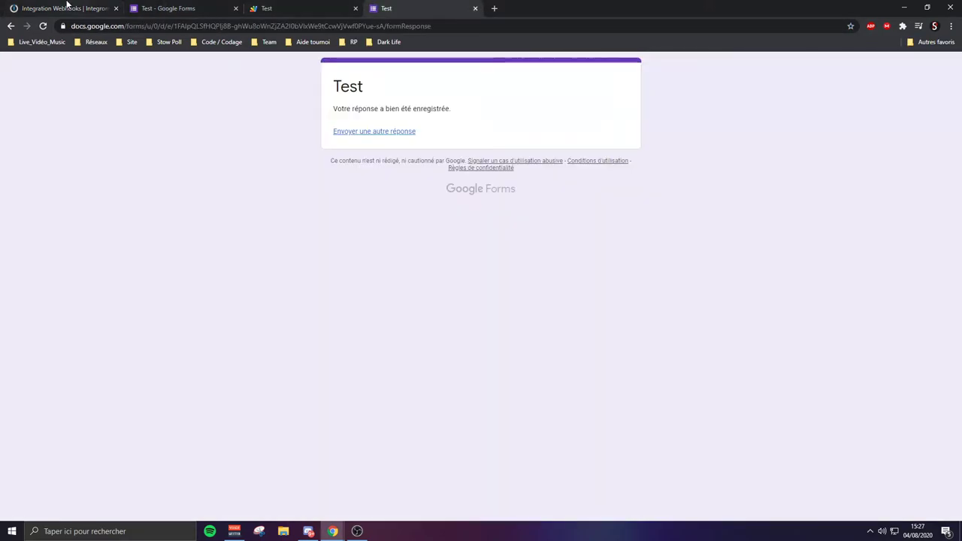
{"action": "left_click", "coordinate": [68, 7]}
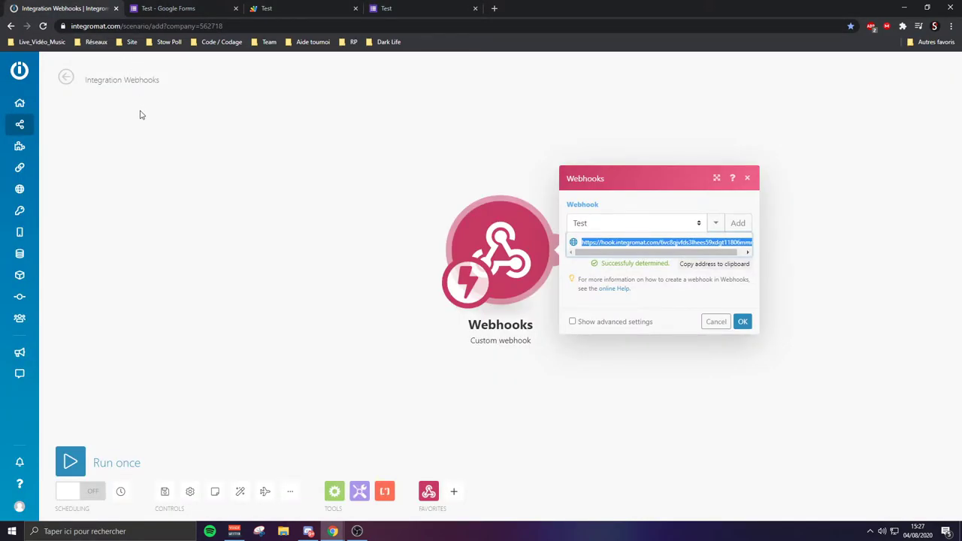
{"action": "left_click", "coordinate": [742, 322]}
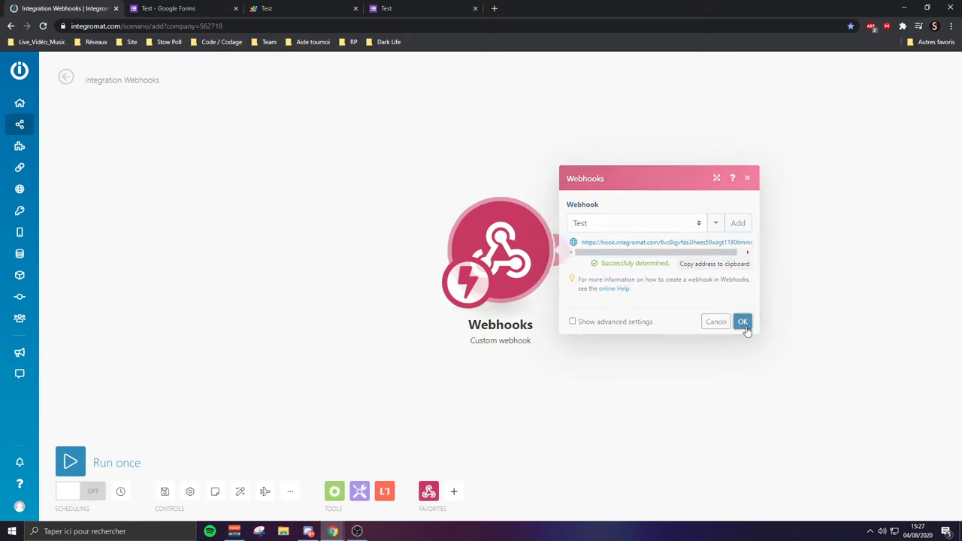
{"action": "left_click", "coordinate": [563, 255]}
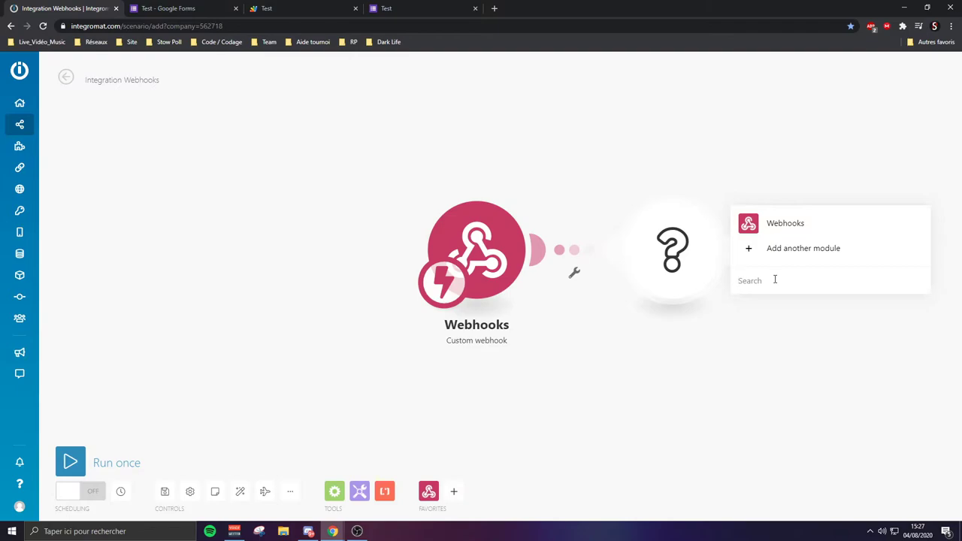
{"action": "type", "text": "discord"}
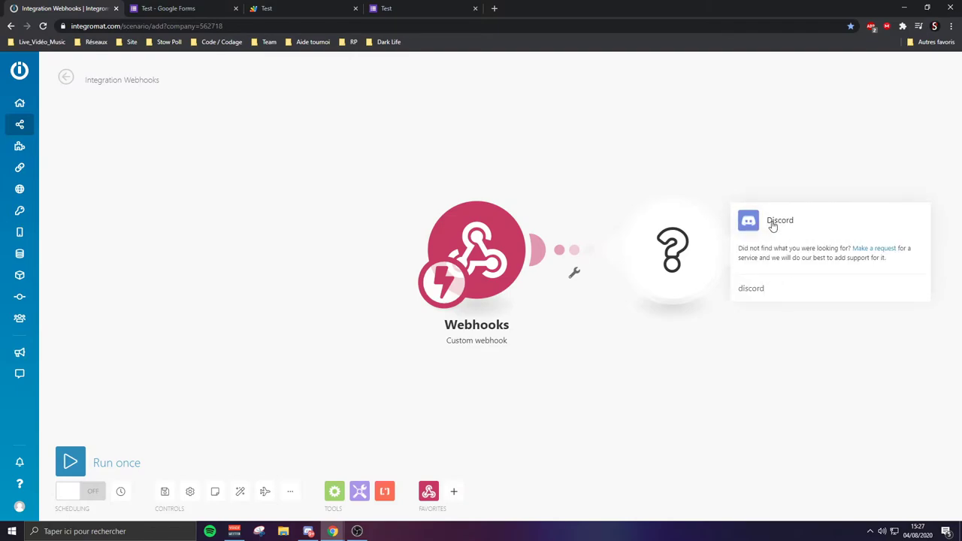
{"action": "left_click", "coordinate": [771, 222]}
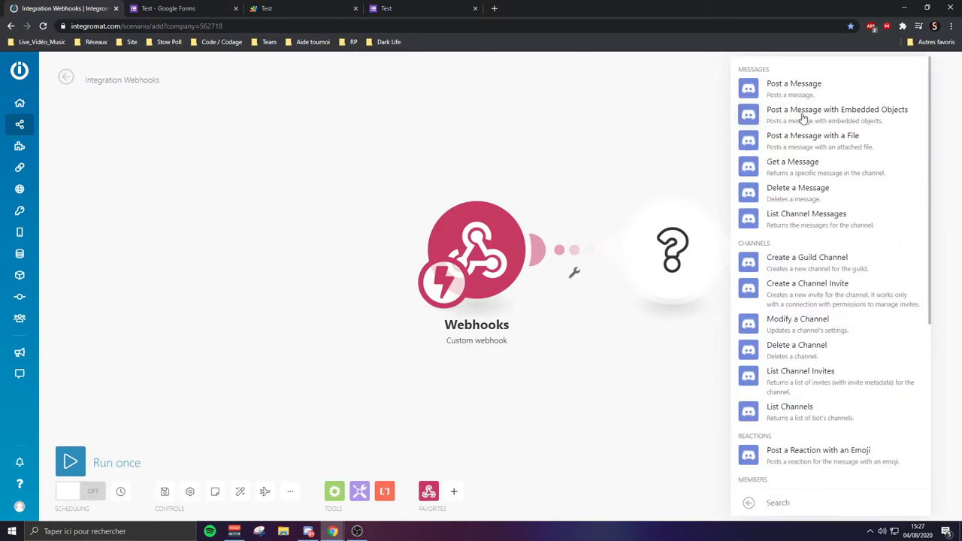
{"action": "left_click", "coordinate": [865, 118]}
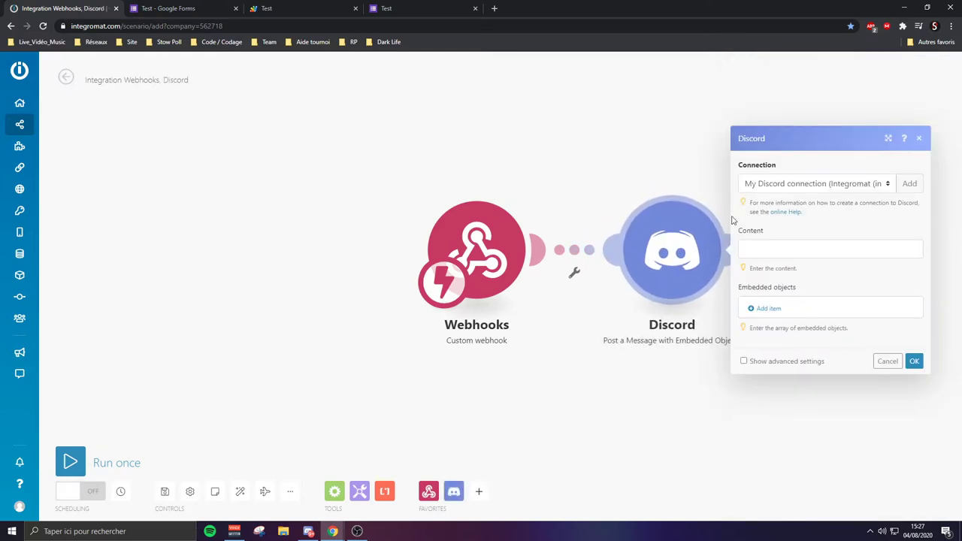
Create a new Discord connection named Test and proceed to Discord's authorisation window
{"action": "left_click", "coordinate": [909, 183]}
{"action": "triple_click", "coordinate": [670, 185]}
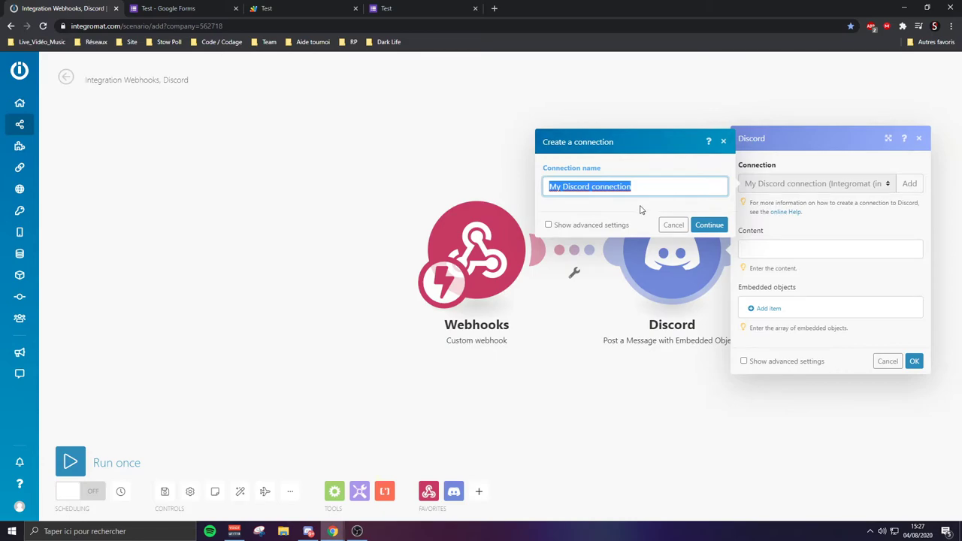
{"action": "type", "text": "Tes"}
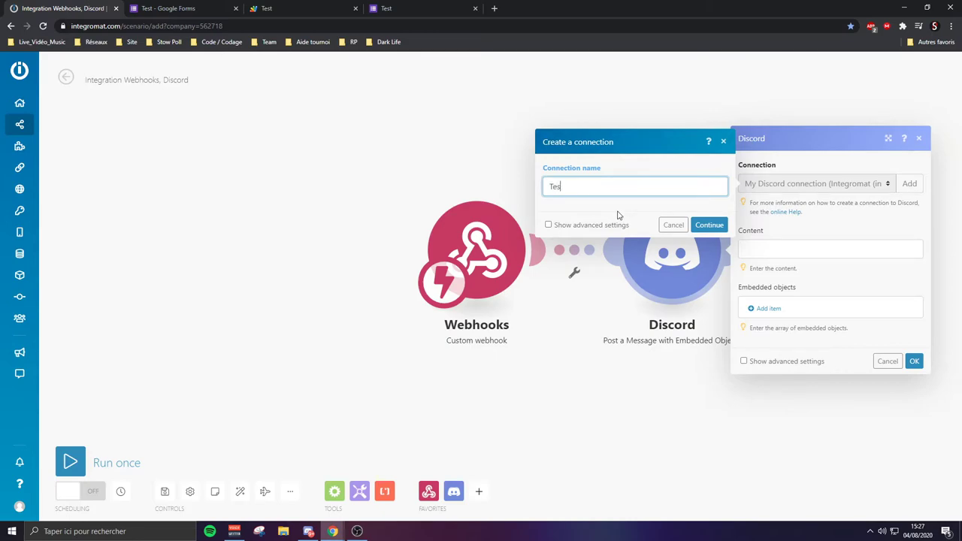
{"action": "type", "text": "t"}
{"action": "left_click", "coordinate": [709, 224]}
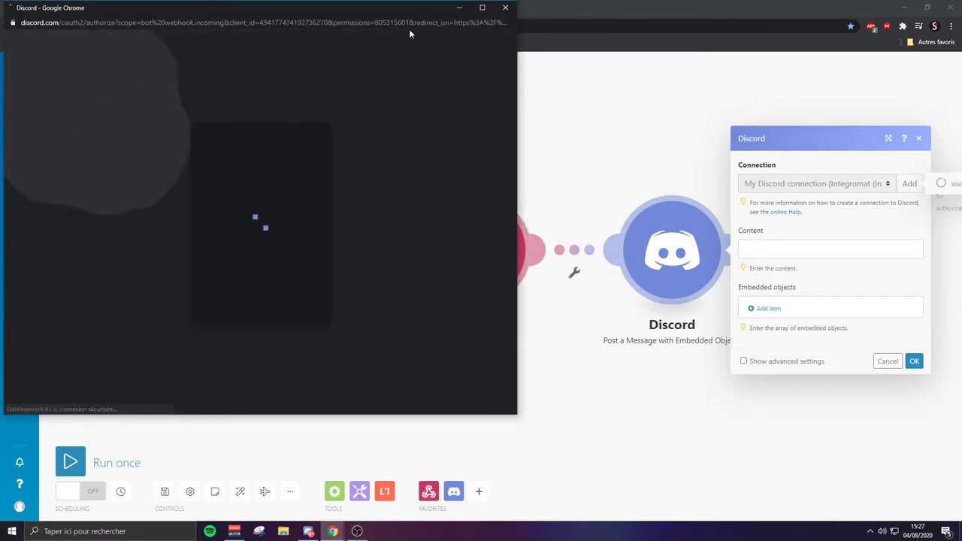
{"action": "left_click", "coordinate": [481, 7]}
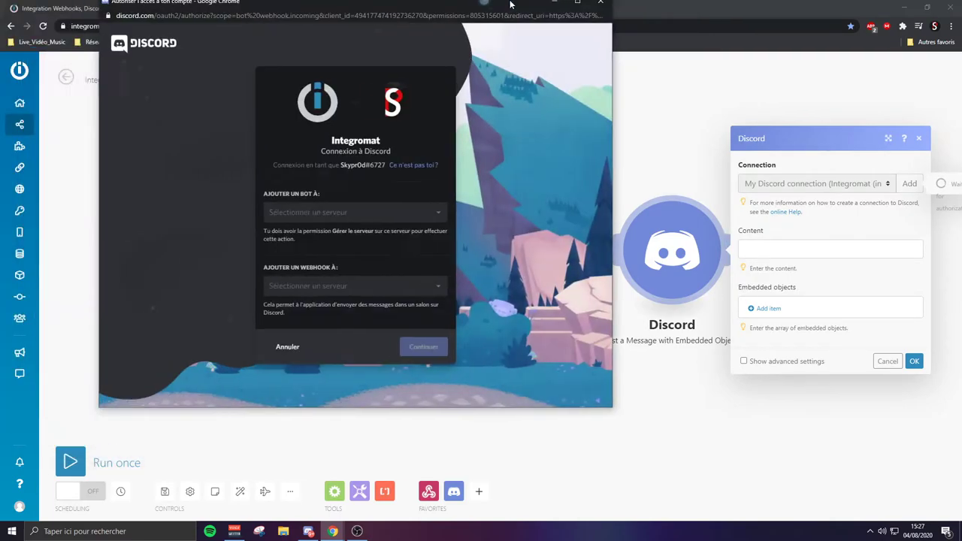
Choose the user's own server for the Integromat bot
{"action": "left_click", "coordinate": [380, 276]}
{"action": "scroll", "coordinate": [378, 301], "scroll_direction": "down", "scroll_amount": 3}
{"action": "scroll", "coordinate": [375, 304], "scroll_direction": "down", "scroll_amount": 5}
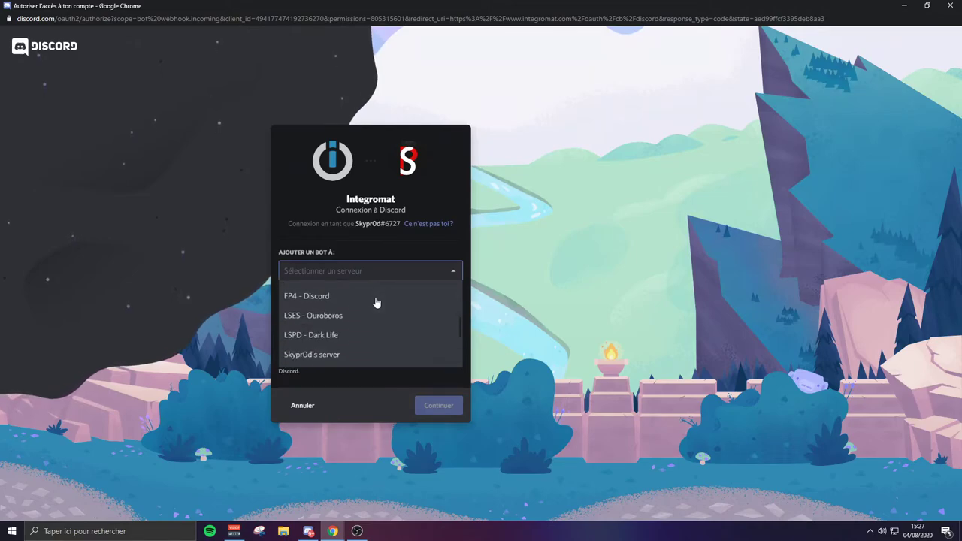
{"action": "scroll", "coordinate": [372, 306], "scroll_direction": "up", "scroll_amount": 2}
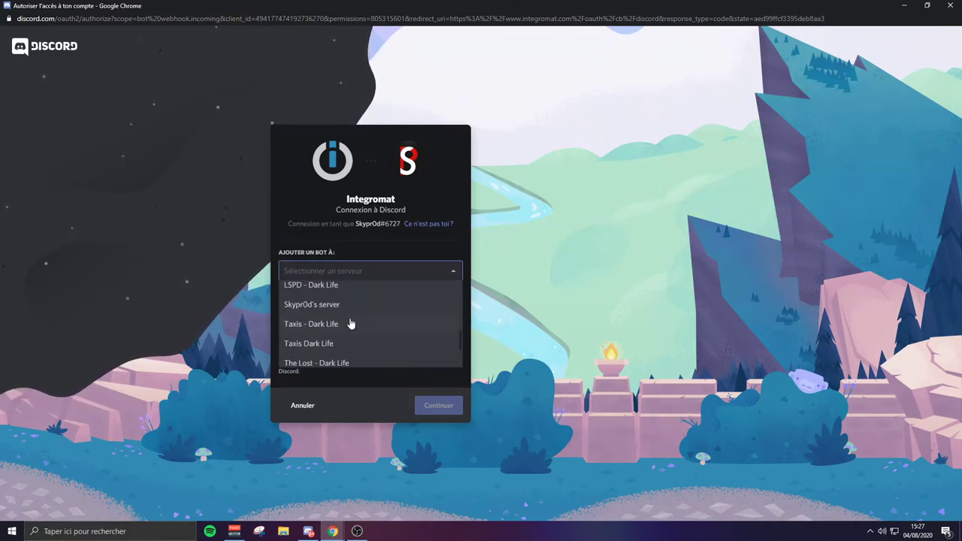
{"action": "left_click", "coordinate": [343, 308]}
Set the webhook to post in the général channel of the user's server
{"action": "left_click", "coordinate": [339, 342]}
{"action": "scroll", "coordinate": [341, 383], "scroll_direction": "down", "scroll_amount": 4}
{"action": "scroll", "coordinate": [340, 383], "scroll_direction": "down", "scroll_amount": 6}
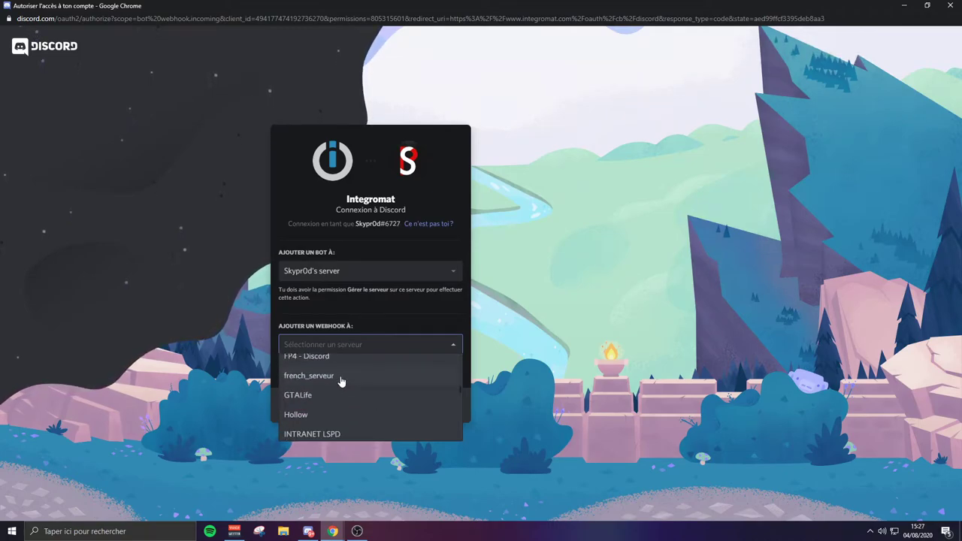
{"action": "scroll", "coordinate": [341, 380], "scroll_direction": "down", "scroll_amount": 3}
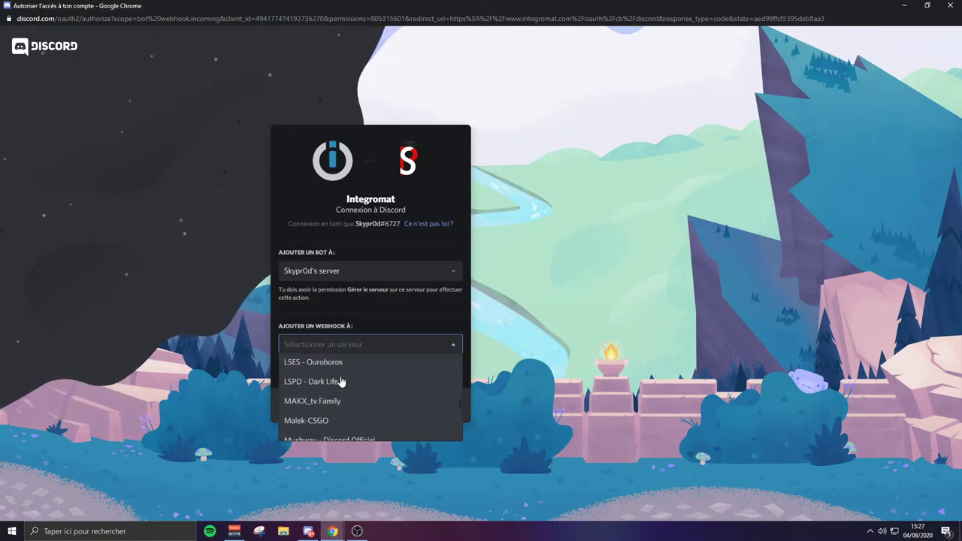
{"action": "scroll", "coordinate": [341, 378], "scroll_direction": "down", "scroll_amount": 4}
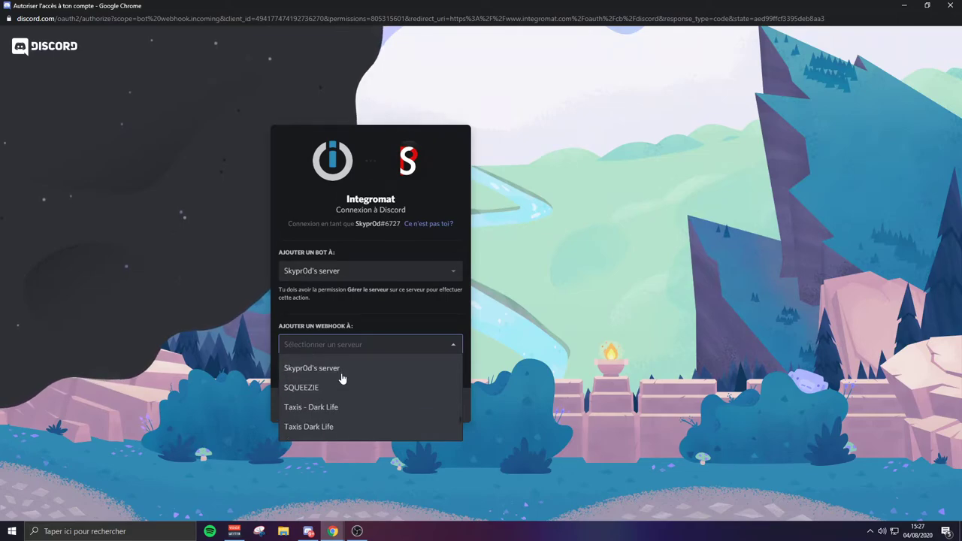
{"action": "left_click", "coordinate": [341, 369]}
{"action": "left_click", "coordinate": [338, 367]}
{"action": "left_click", "coordinate": [333, 376]}
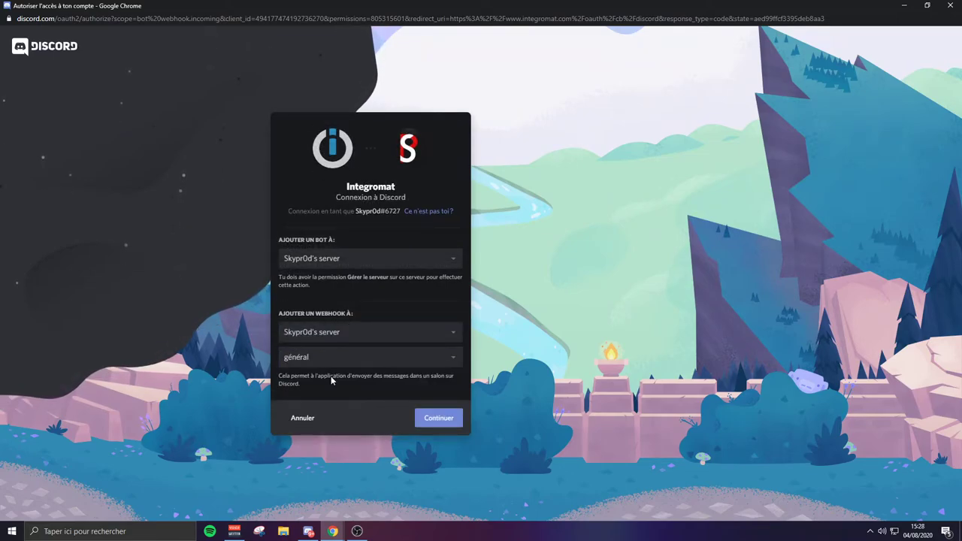
Approve the listed permissions to authorize Integromat and tick the reCAPTCHA check
{"action": "left_click", "coordinate": [437, 423]}
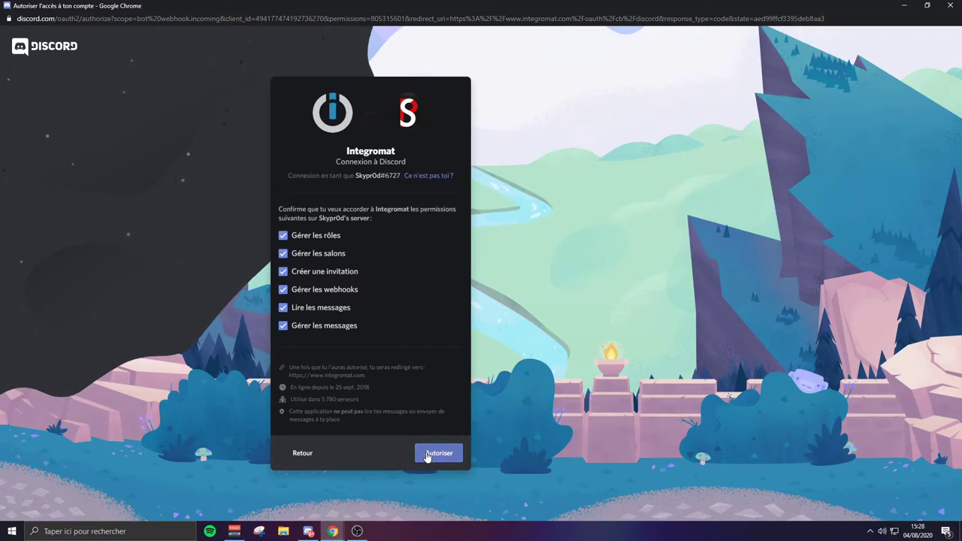
{"action": "left_click", "coordinate": [428, 454]}
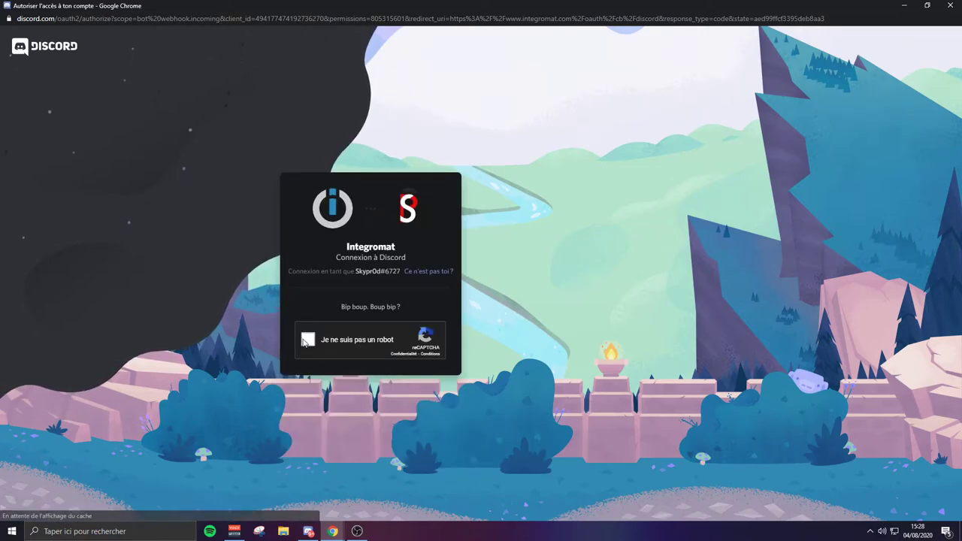
{"action": "left_click", "coordinate": [308, 340]}
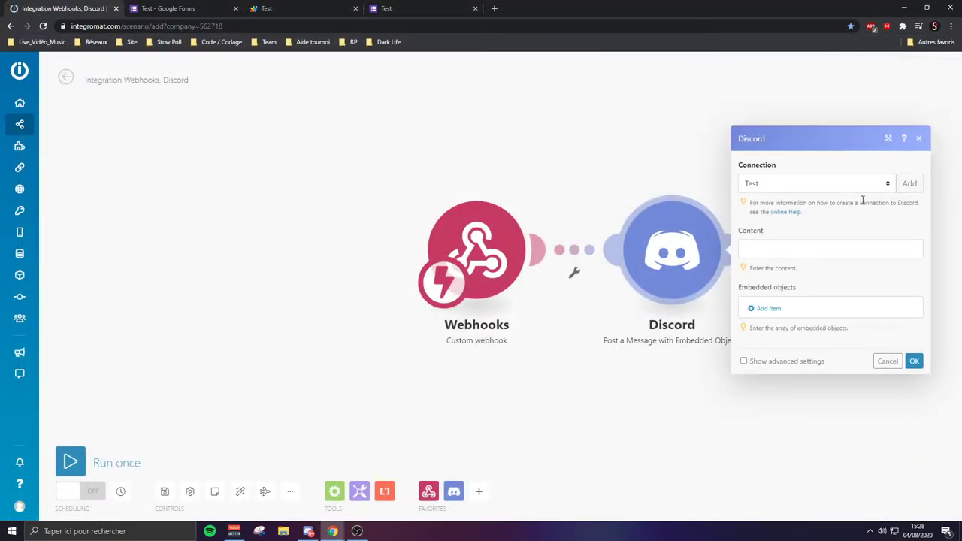
Add an embedded object whose title is mapped from the form's Titre value
{"action": "left_click", "coordinate": [766, 308]}
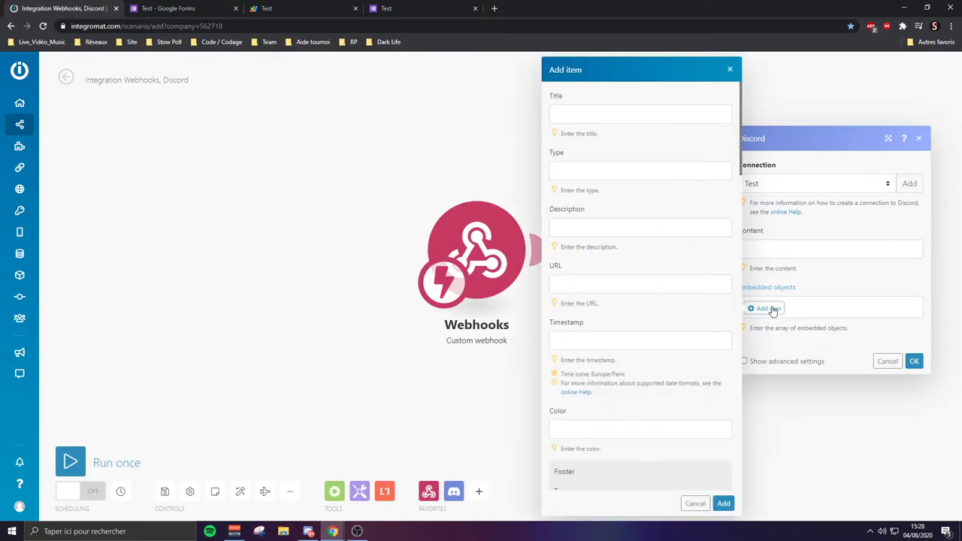
{"action": "left_click", "coordinate": [590, 110]}
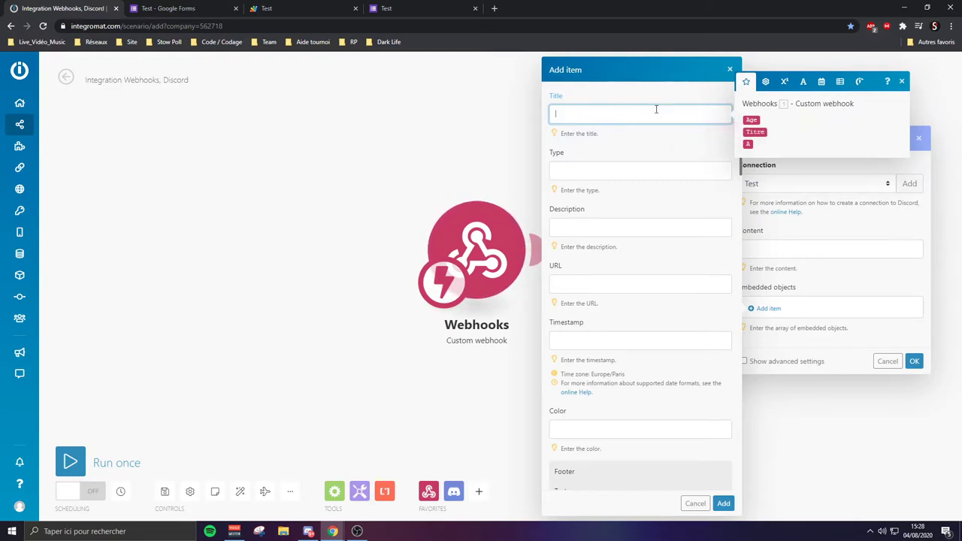
{"action": "left_click", "coordinate": [754, 131]}
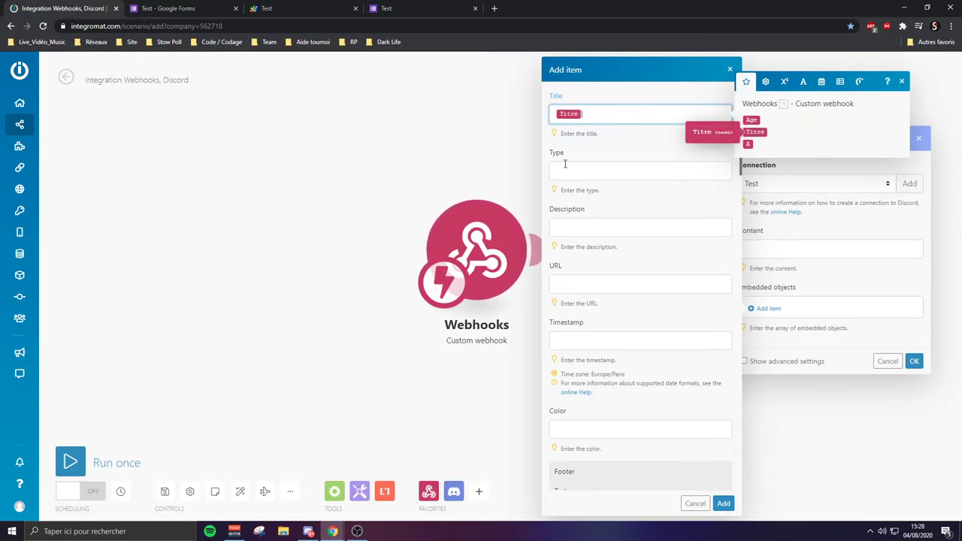
Build the embed description: 'Age de la person' with the Age value, a newline, then the A value, with bold labels
{"action": "left_click", "coordinate": [619, 226]}
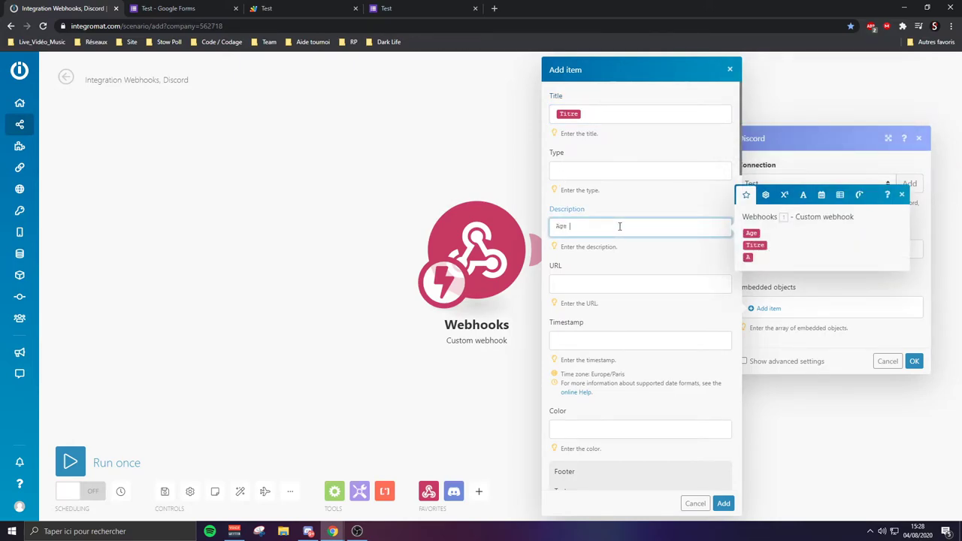
{"action": "type", "text": "Age de la person"}
{"action": "left_click", "coordinate": [752, 233]}
{"action": "key", "text": "Return"}
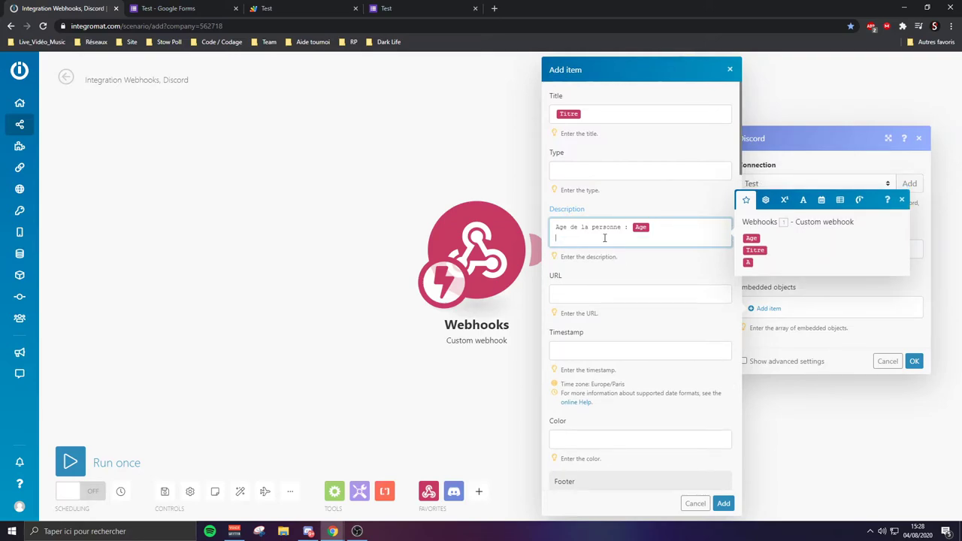
{"action": "key", "text": "BackSpace"}
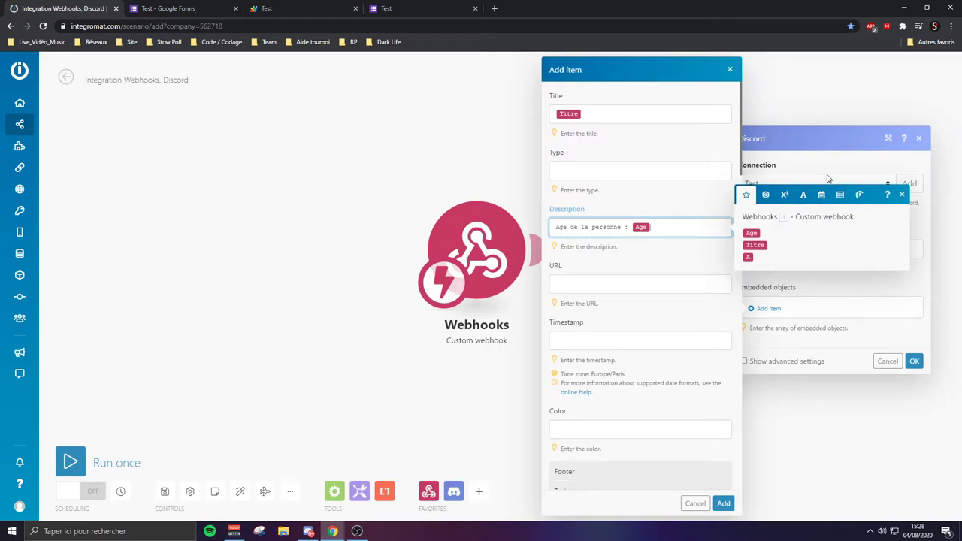
{"action": "left_click", "coordinate": [803, 199]}
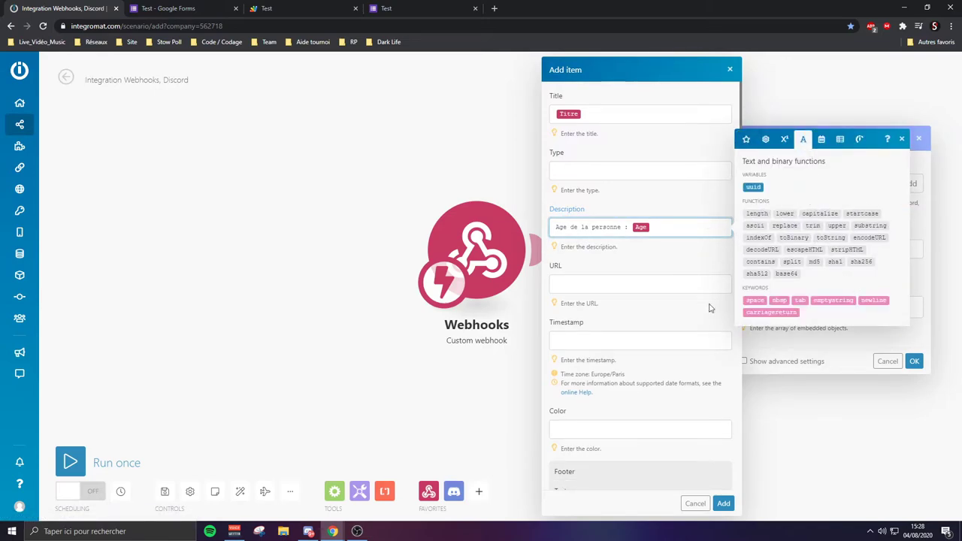
{"action": "left_click", "coordinate": [874, 300]}
{"action": "key", "text": "Return"}
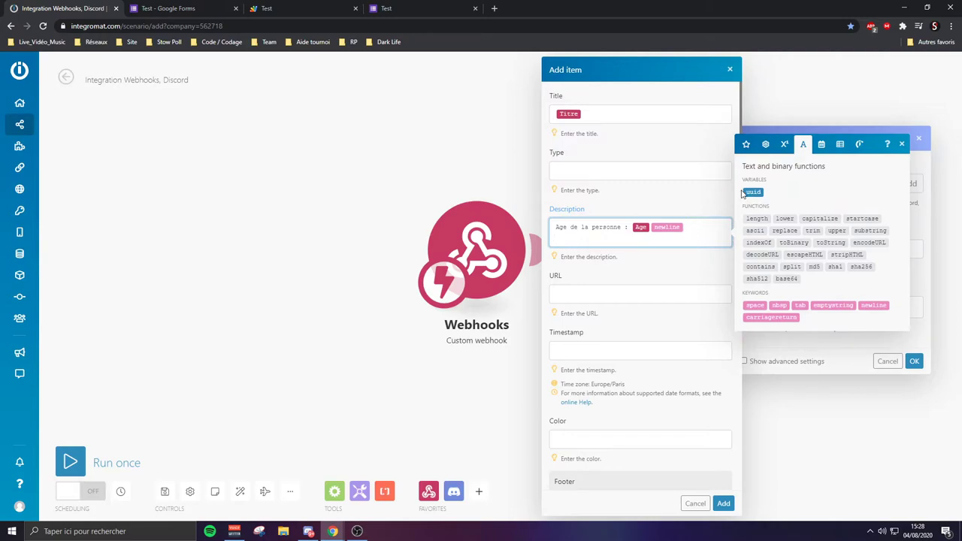
{"action": "left_click", "coordinate": [746, 143]}
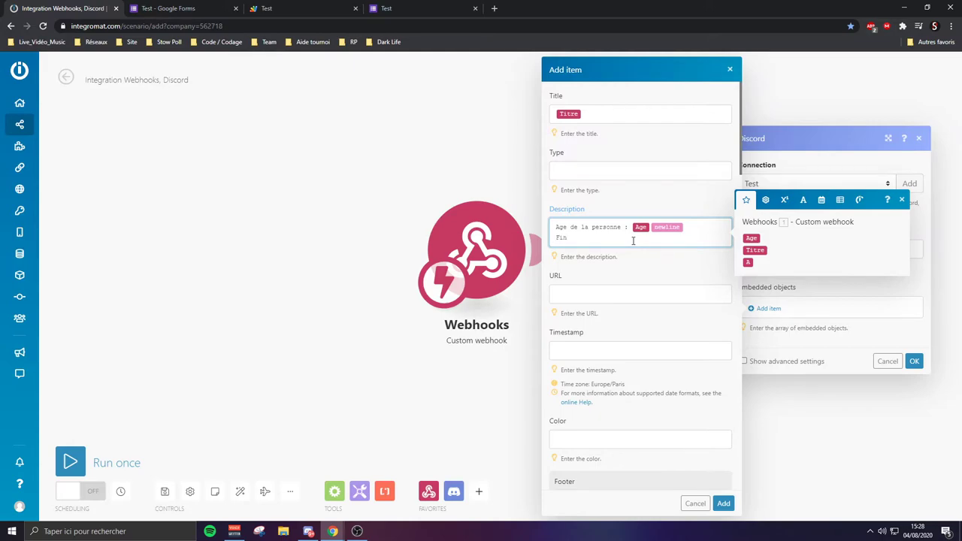
{"action": "left_click", "coordinate": [748, 262]}
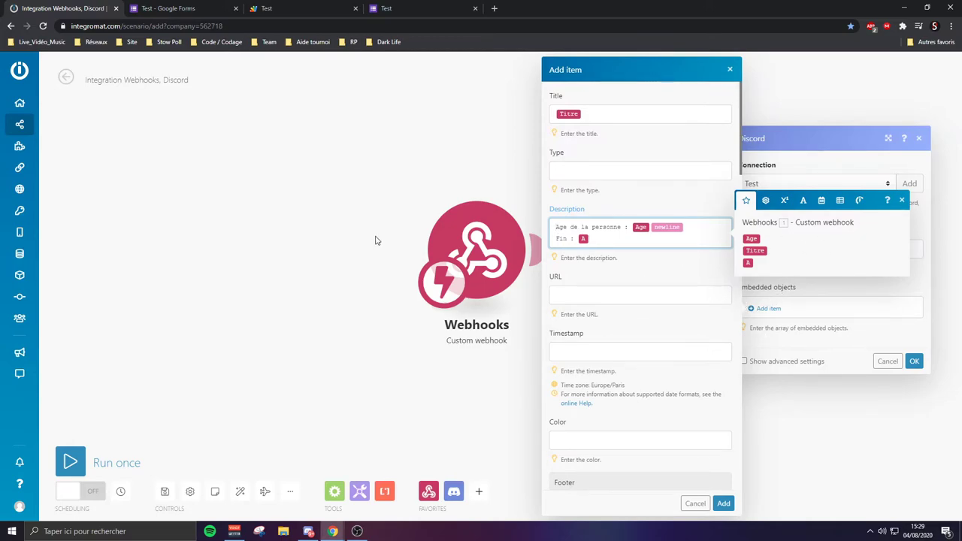
{"action": "type", "text": "**"}
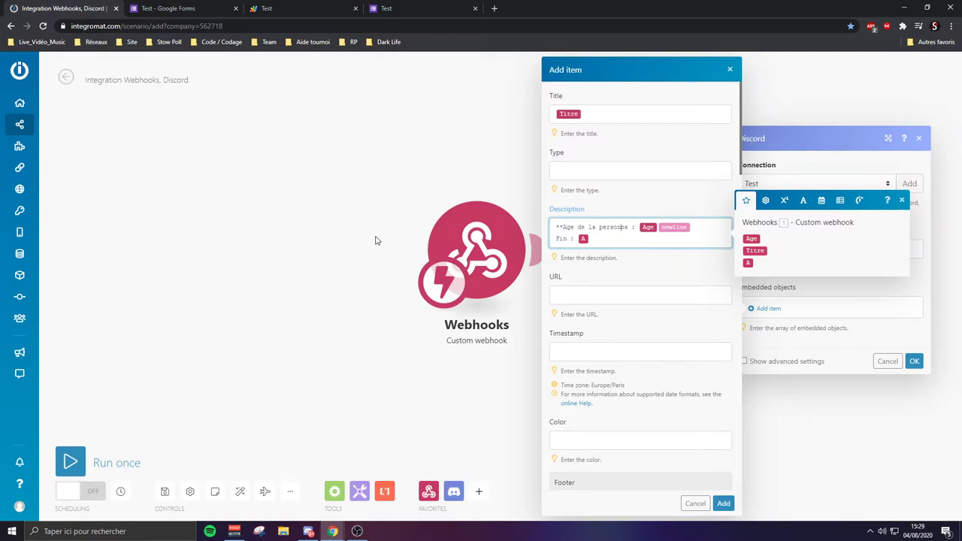
{"action": "type", "text": "**"}
{"action": "type", "text": "**"}
{"action": "type", "text": "**"}
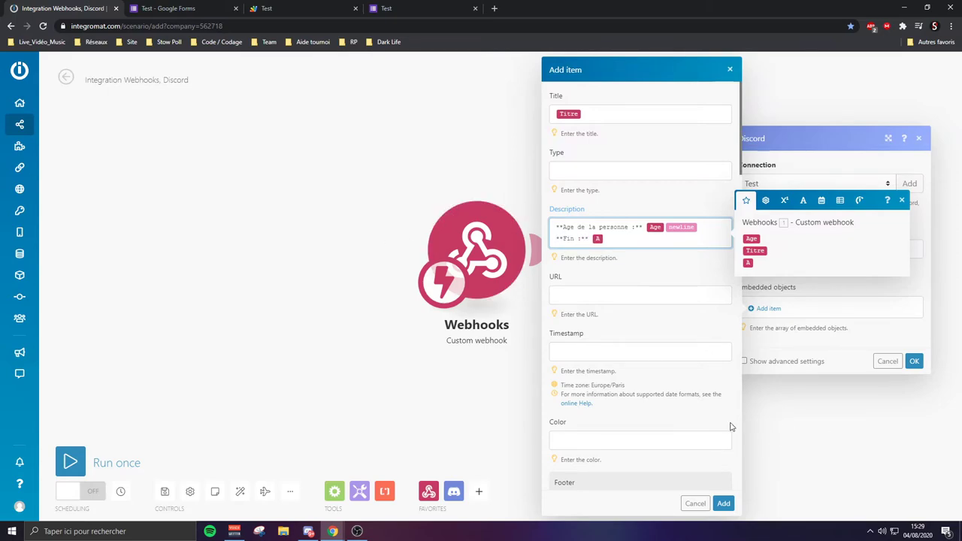
Set the embed colour to 0xFF0000, add the item and save the Discord module
{"action": "left_click", "coordinate": [670, 443]}
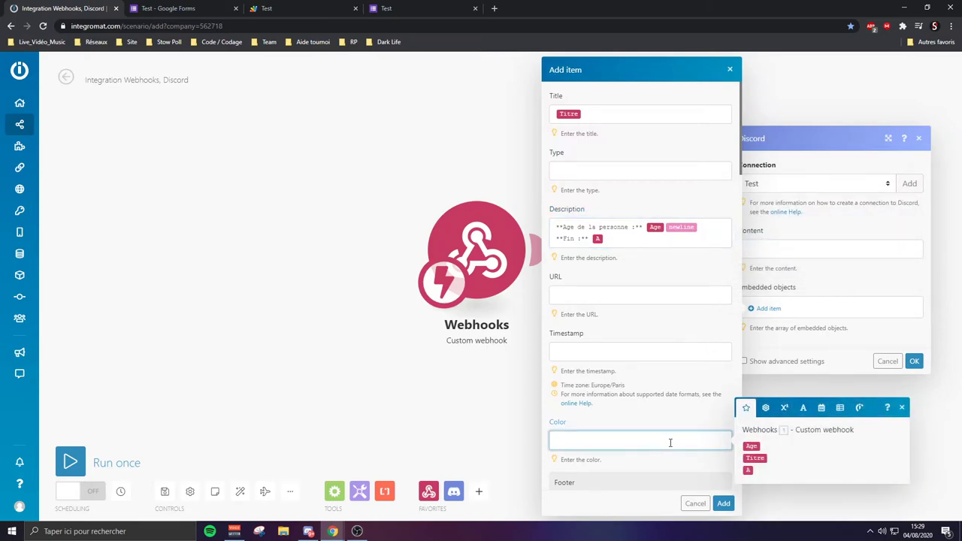
{"action": "type", "text": "0xFF0000"}
{"action": "scroll", "coordinate": [675, 439], "scroll_direction": "down", "scroll_amount": 3}
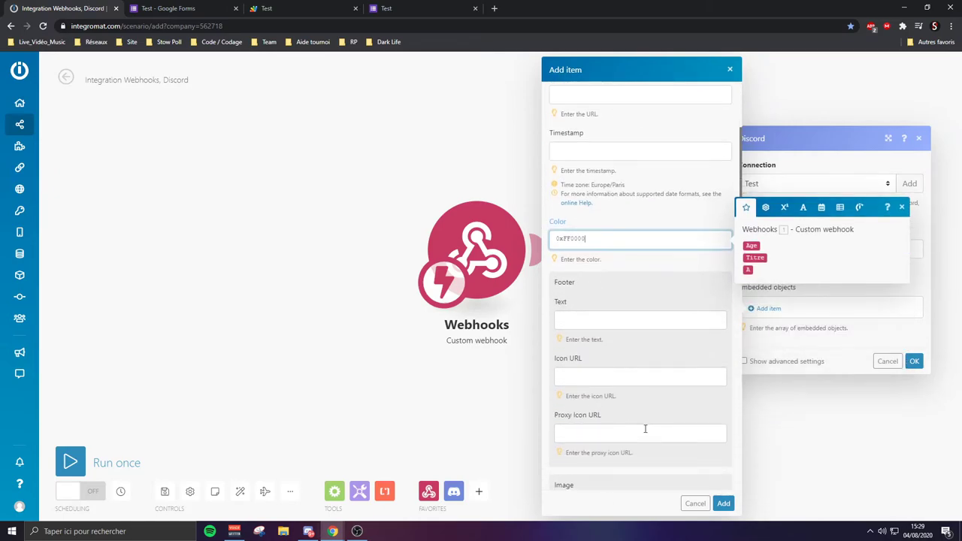
{"action": "scroll", "coordinate": [620, 369], "scroll_direction": "up", "scroll_amount": 3}
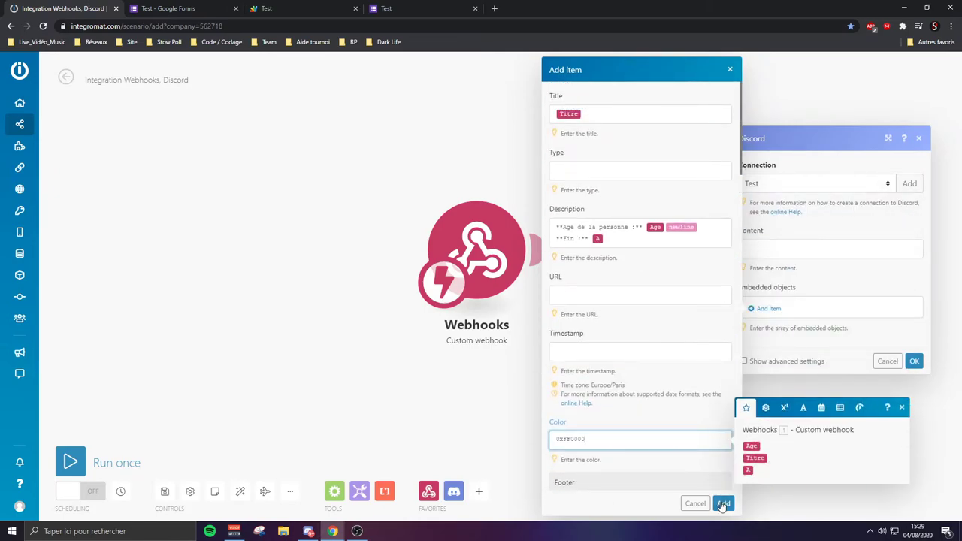
{"action": "left_click", "coordinate": [722, 502]}
{"action": "left_click", "coordinate": [914, 452]}
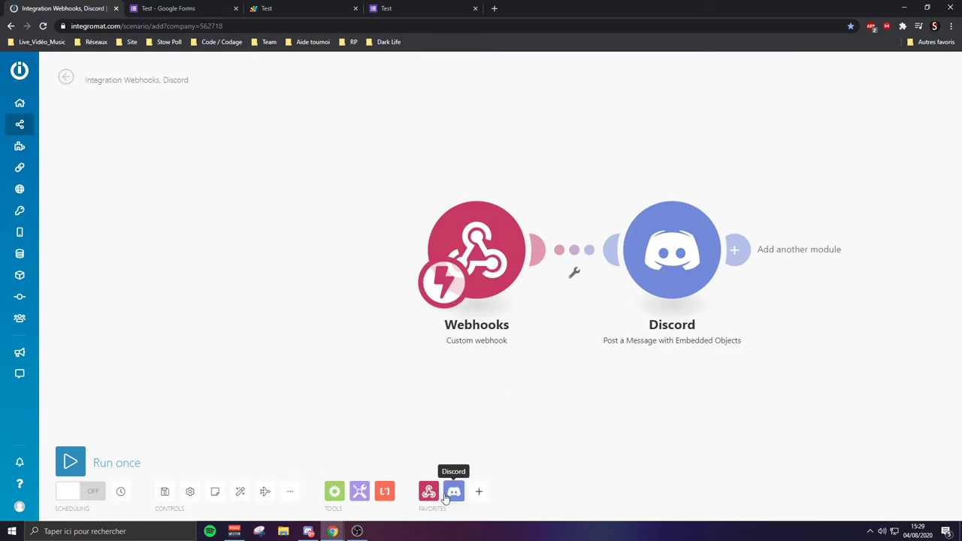
In Discord, give the offline bot member the nickname Bot
{"action": "left_click", "coordinate": [308, 531]}
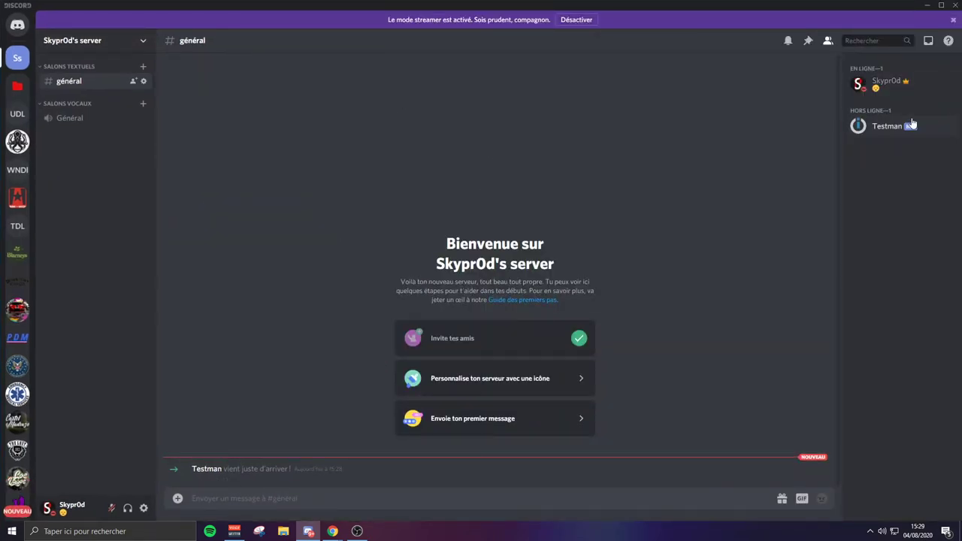
{"action": "right_click", "coordinate": [893, 129]}
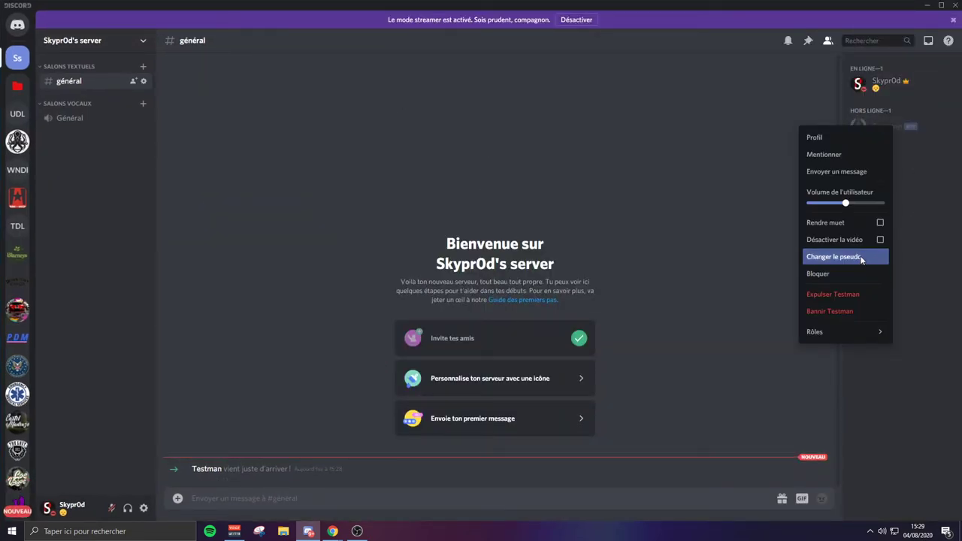
{"action": "left_click", "coordinate": [859, 258]}
{"action": "type", "text": "Bot"}
{"action": "left_click", "coordinate": [541, 333]}
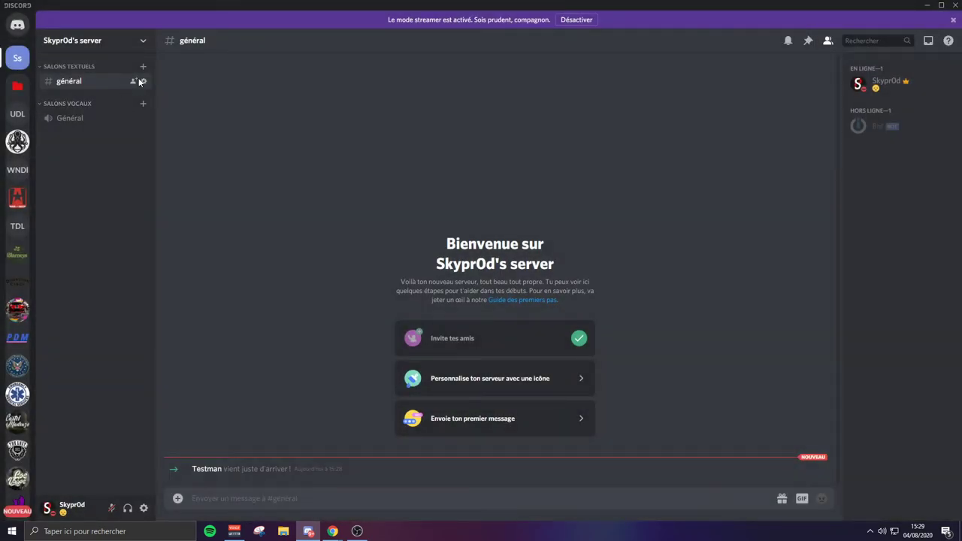
Rename the général channel's Integromat webhook to Test in the channel's integrations
{"action": "left_click", "coordinate": [142, 81]}
{"action": "left_click", "coordinate": [285, 79]}
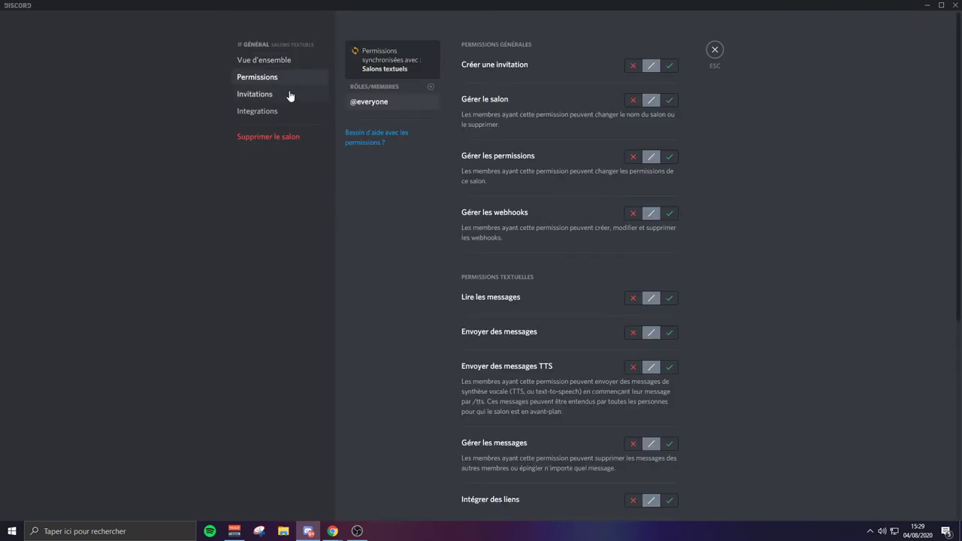
{"action": "left_click", "coordinate": [300, 110]}
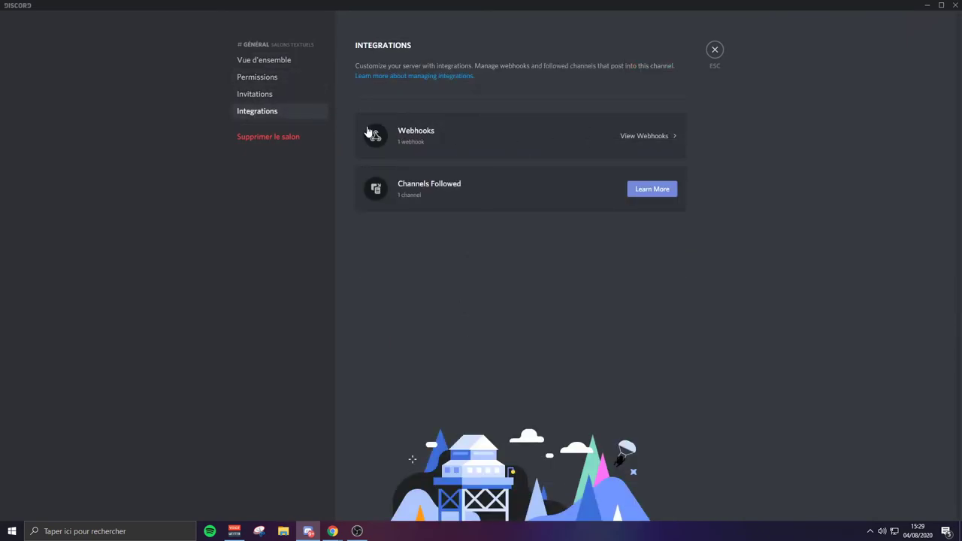
{"action": "left_click", "coordinate": [601, 140]}
{"action": "left_click", "coordinate": [526, 184]}
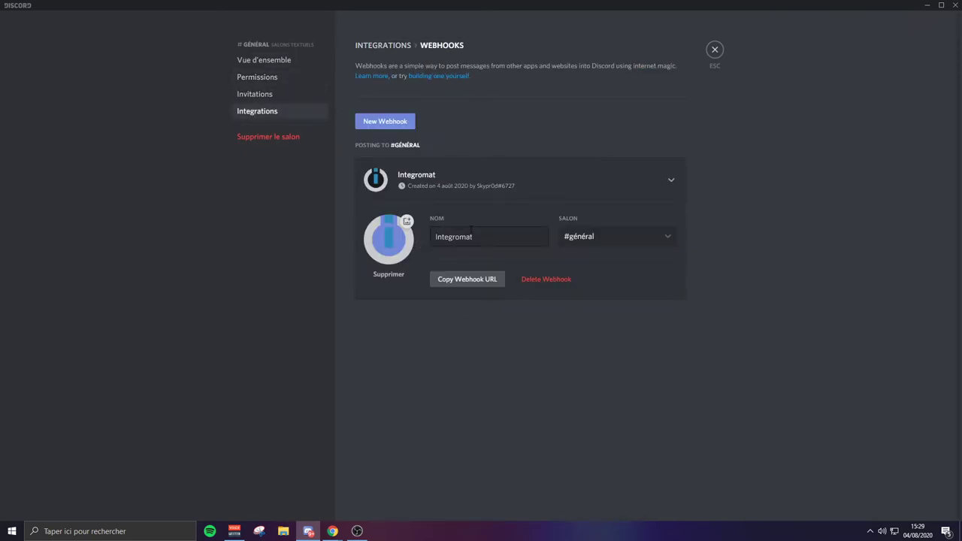
{"action": "left_click_drag", "start_coordinate": [428, 235], "coordinate": [429, 236]}
{"action": "type", "text": "Test"}
{"action": "left_click", "coordinate": [662, 499]}
{"action": "left_click", "coordinate": [715, 51]}
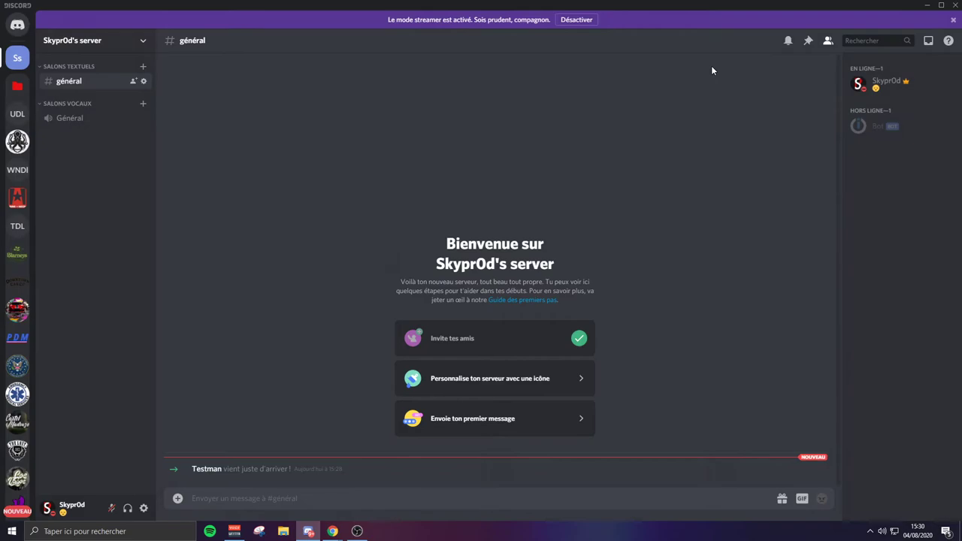
Check the Test webhook under Server Settings > Integrations > Webhooks, then return to the browser
{"action": "left_click", "coordinate": [130, 40]}
{"action": "left_click", "coordinate": [154, 123]}
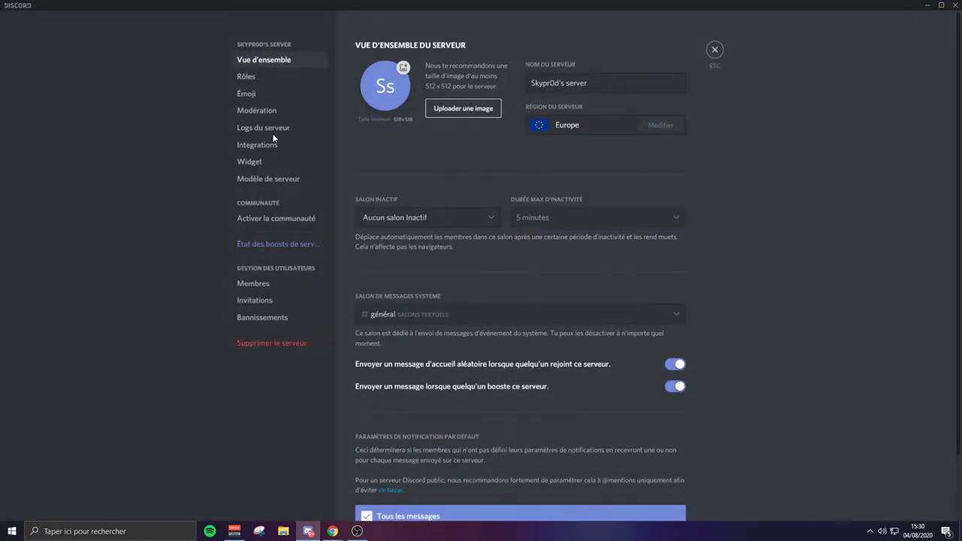
{"action": "left_click", "coordinate": [273, 159]}
{"action": "left_click", "coordinate": [516, 176]}
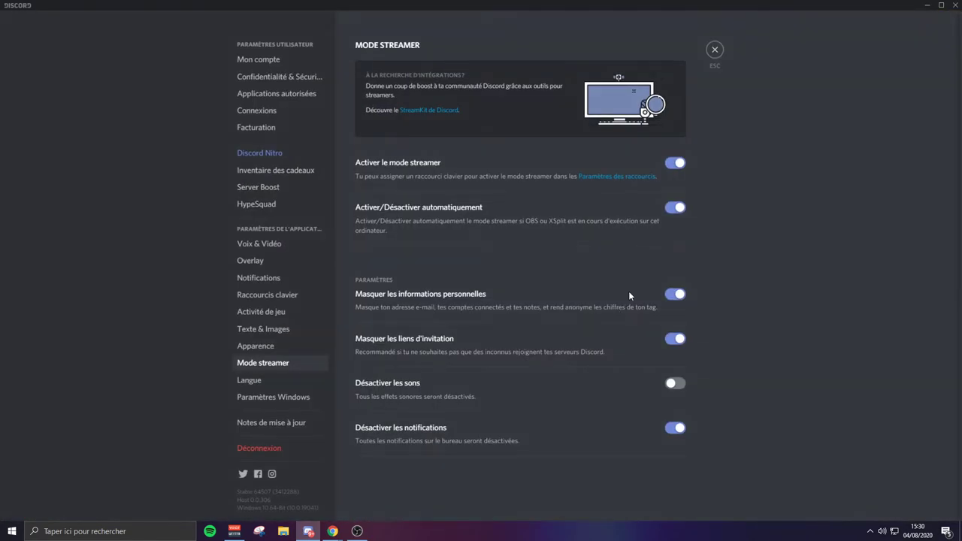
{"action": "left_click", "coordinate": [716, 49]}
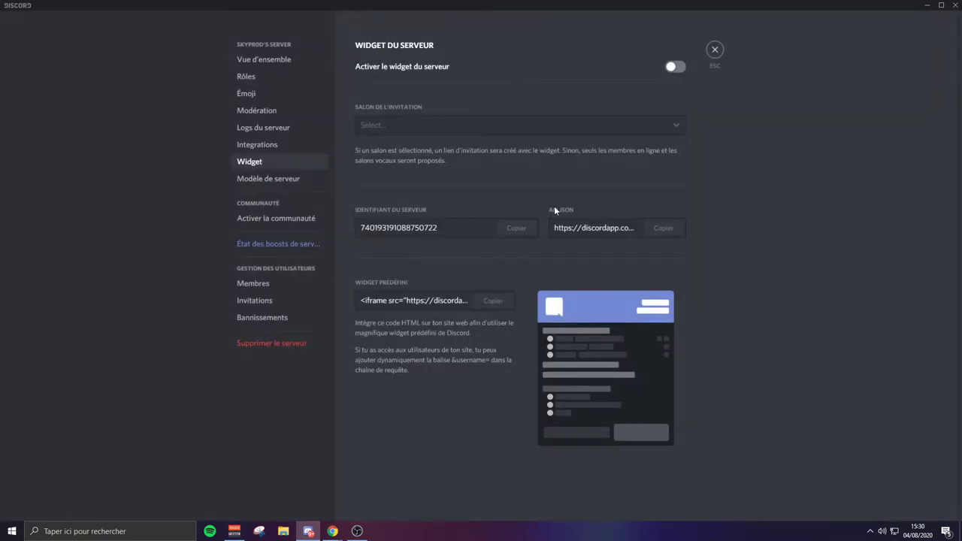
{"action": "left_click", "coordinate": [257, 144]}
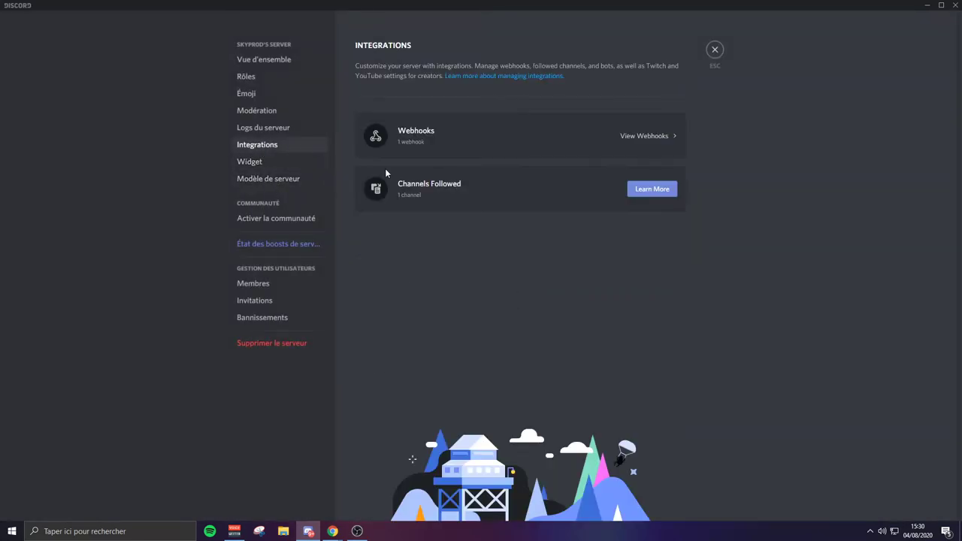
{"action": "left_click", "coordinate": [569, 140]}
{"action": "left_click", "coordinate": [400, 170]}
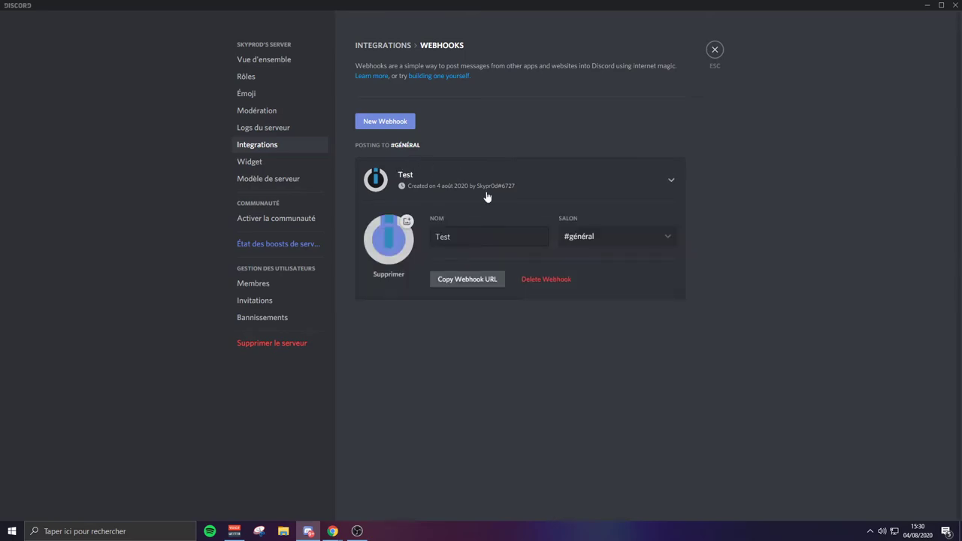
{"action": "key", "text": "Escape"}
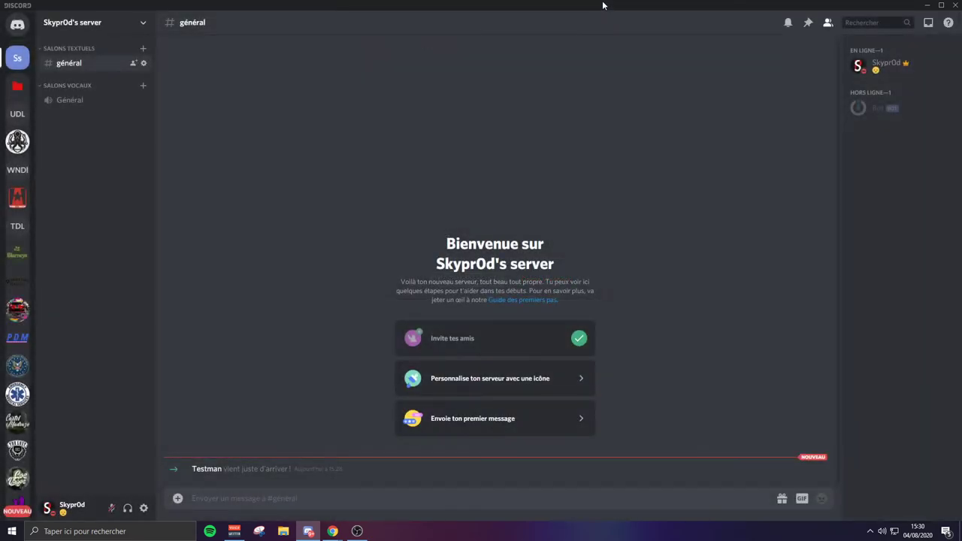
{"action": "left_click_drag", "start_coordinate": [601, 6], "coordinate": [698, 79]}
{"action": "key", "text": "alt+Tab"}
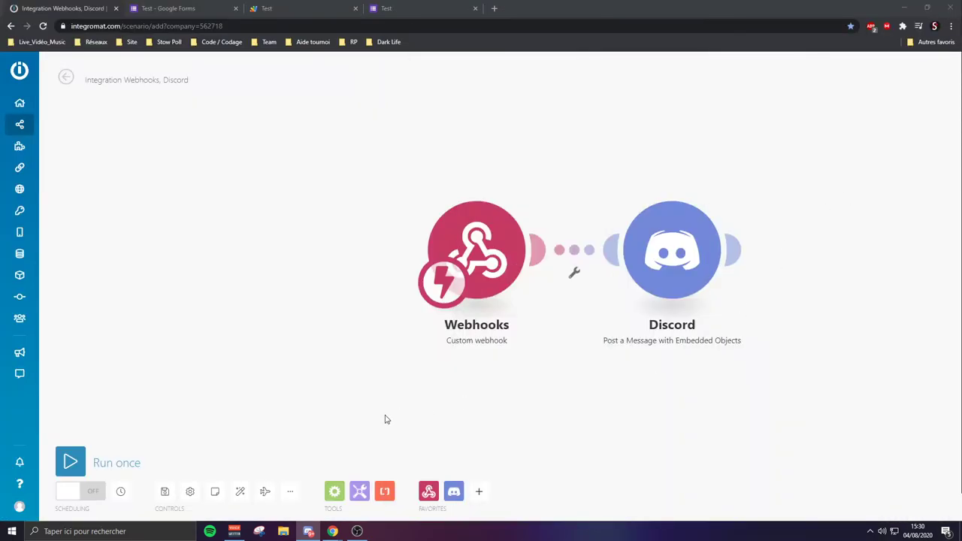
Rename the scenario to Test and save it
{"action": "left_click", "coordinate": [180, 80]}
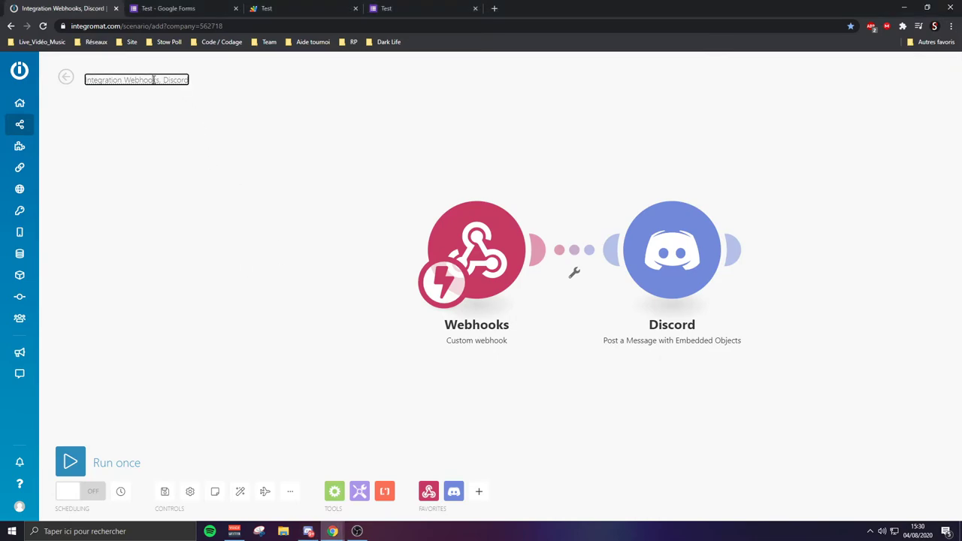
{"action": "key", "text": "ctrl+a"}
{"action": "type", "text": "Test"}
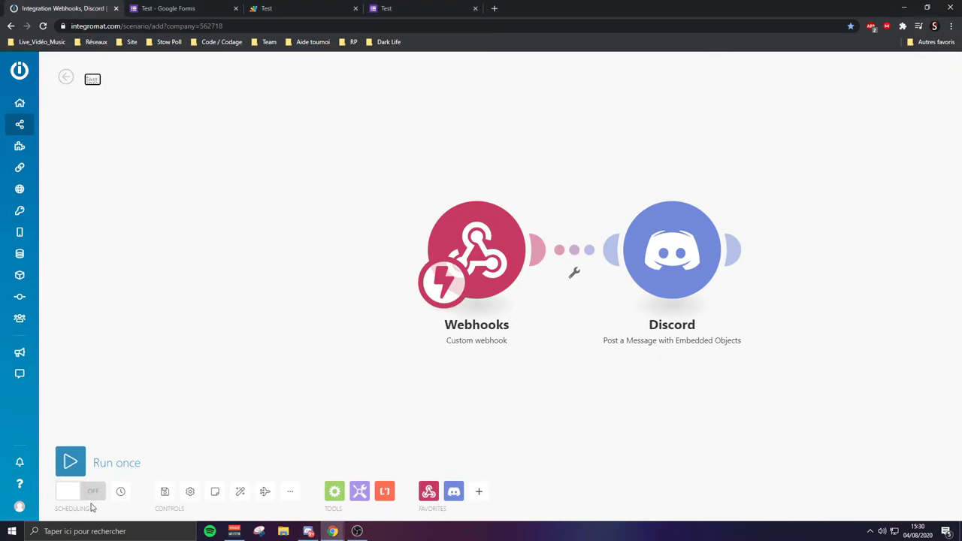
{"action": "left_click", "coordinate": [73, 492]}
{"action": "left_click", "coordinate": [166, 492]}
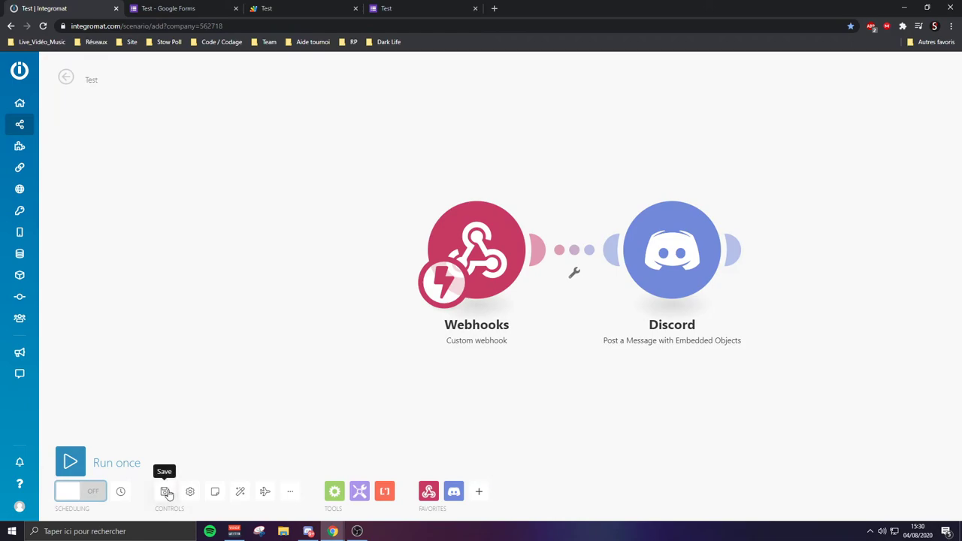
Activate the scenario to run immediately, run it once, and leave the editor
{"action": "left_click", "coordinate": [69, 493]}
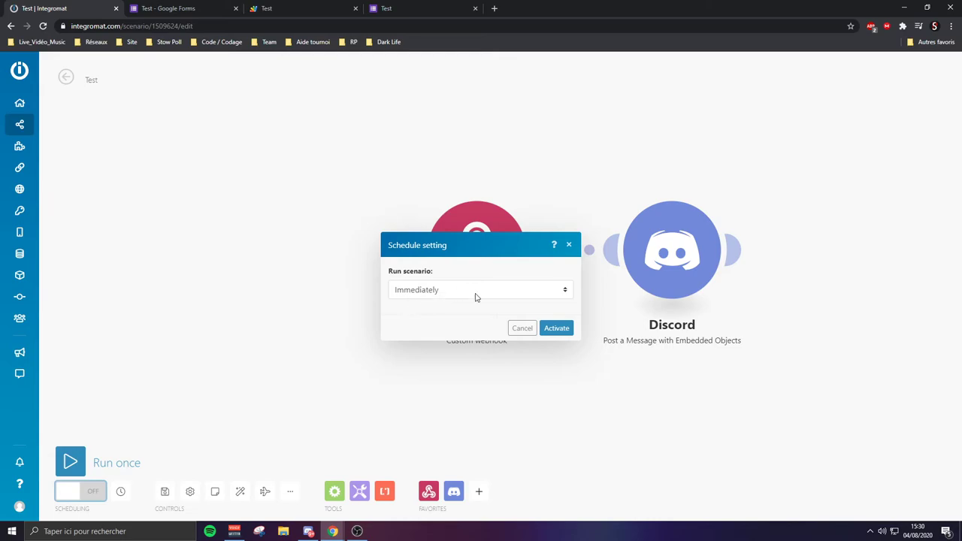
{"action": "left_click", "coordinate": [556, 328]}
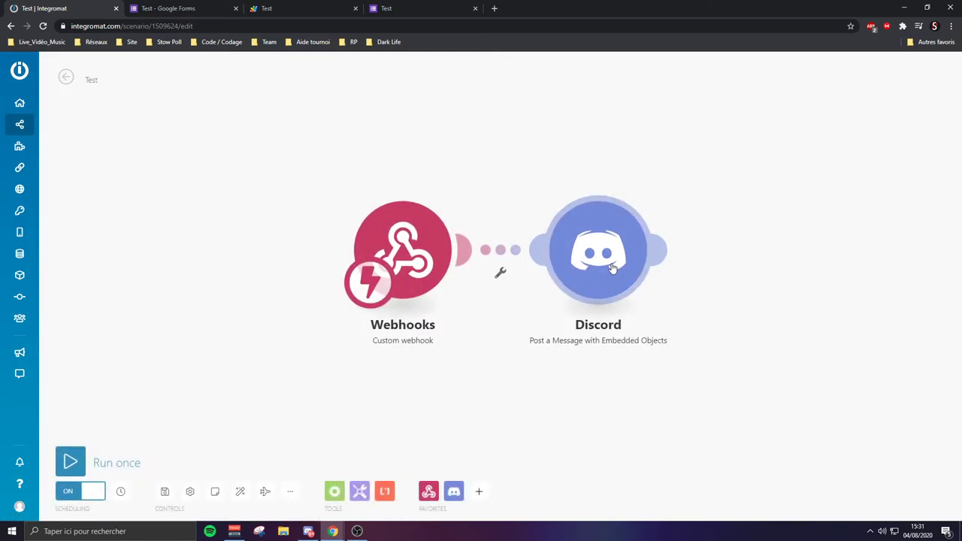
{"action": "left_click", "coordinate": [70, 462]}
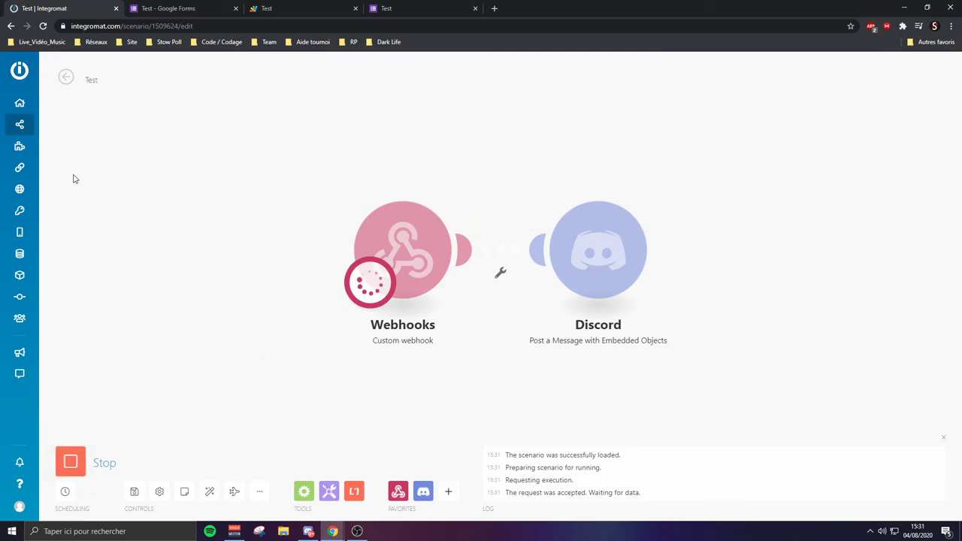
{"action": "left_click", "coordinate": [66, 75]}
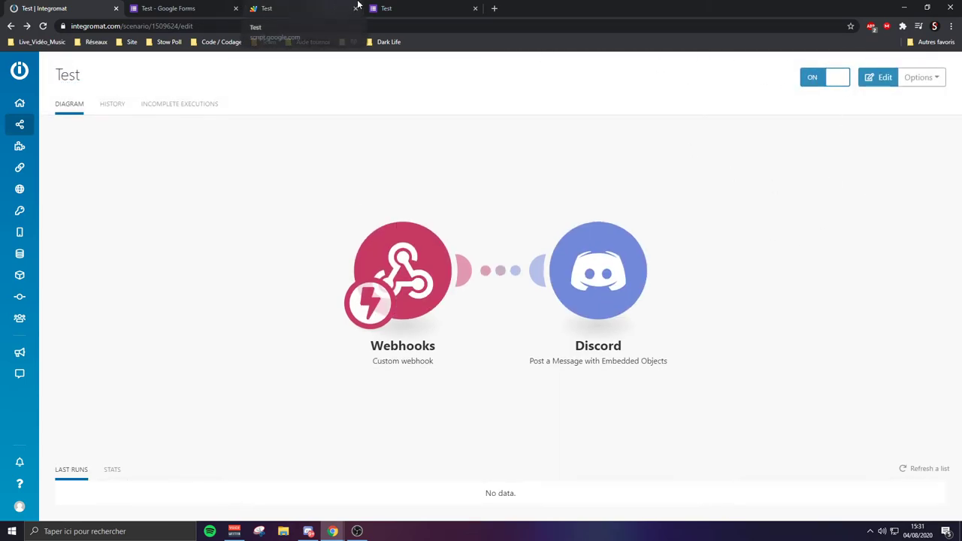
Submit another form response with age 18, Titre 'Exemple' and A 'Fi', then view Discord
{"action": "left_click", "coordinate": [391, 7]}
{"action": "left_click", "coordinate": [375, 133]}
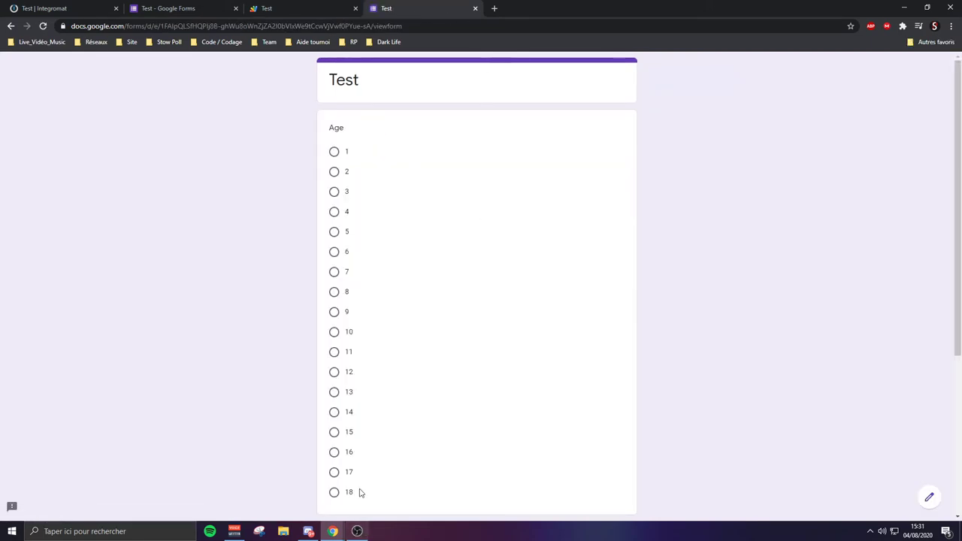
{"action": "left_click", "coordinate": [335, 494]}
{"action": "scroll", "coordinate": [414, 425], "scroll_direction": "down", "scroll_amount": 3}
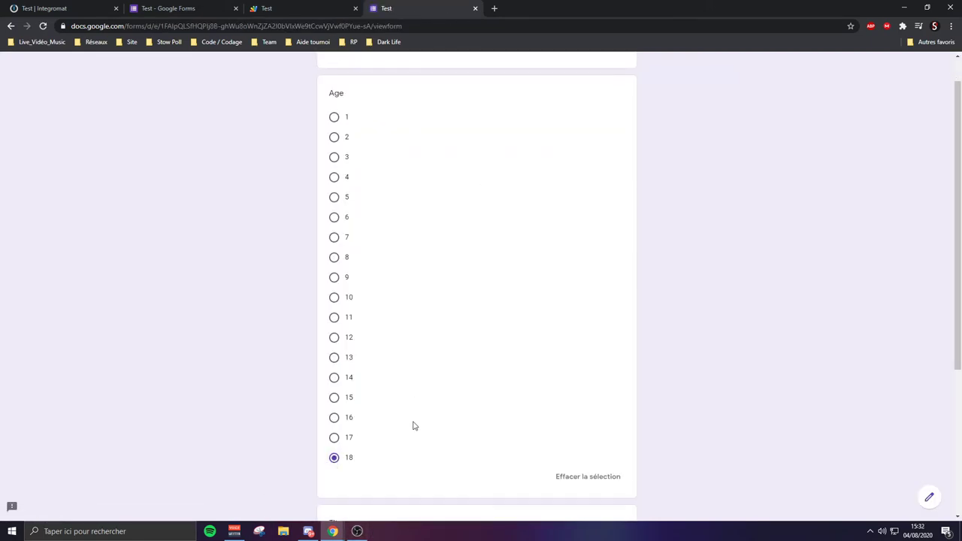
{"action": "left_click", "coordinate": [392, 386]}
{"action": "type", "text": "Exemple"}
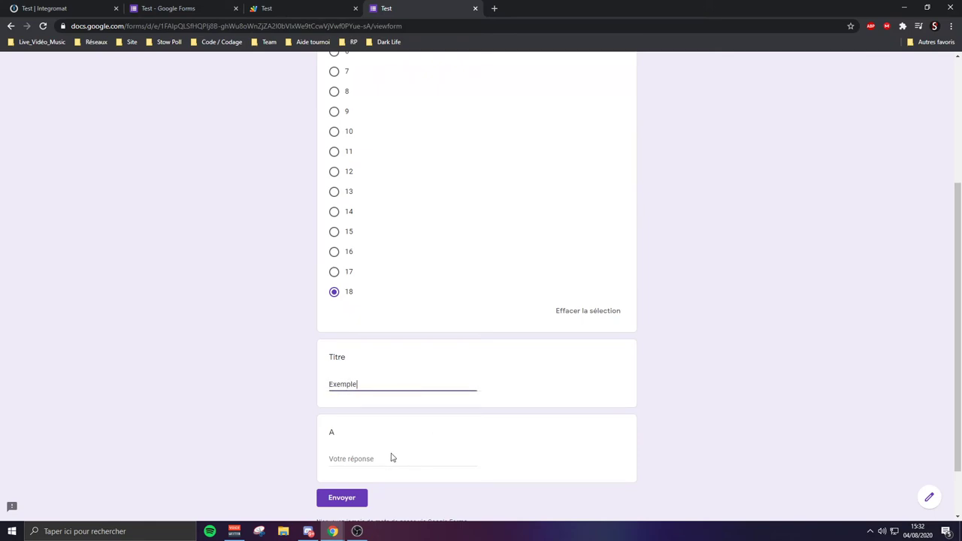
{"action": "left_click", "coordinate": [412, 455]}
{"action": "type", "text": "Fi"}
{"action": "left_click", "coordinate": [335, 502]}
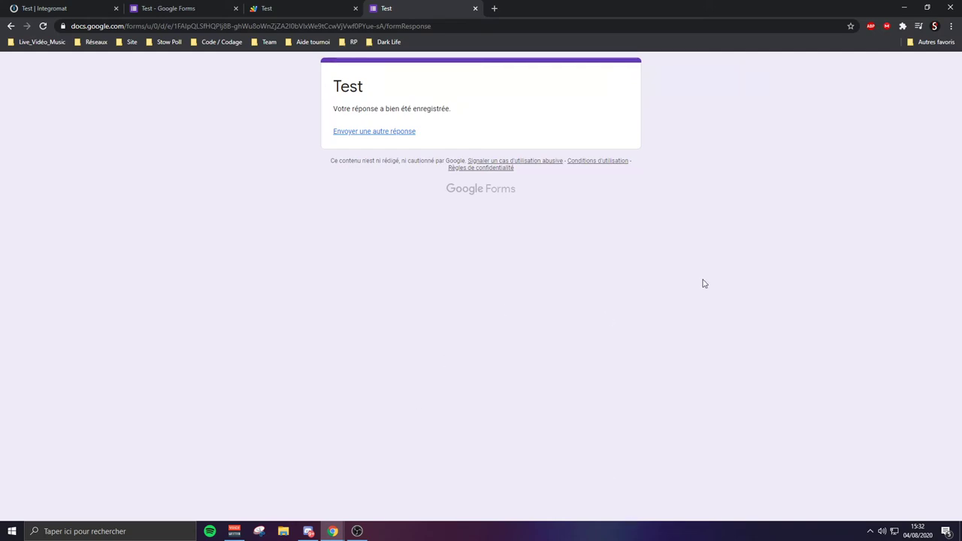
{"action": "key", "text": "alt+Tab"}
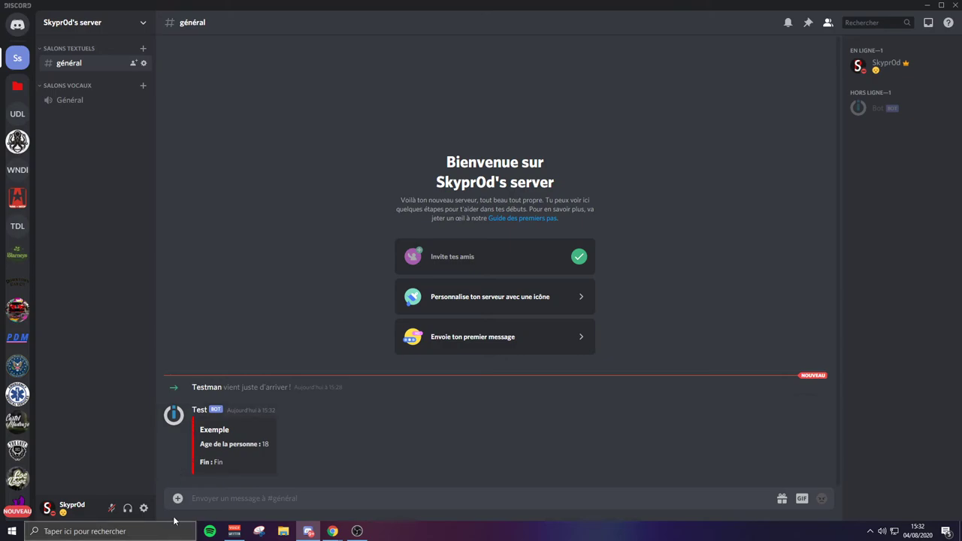
Bring Chrome forward and return to the 'Test | Integromat' tab
{"action": "left_click", "coordinate": [327, 529]}
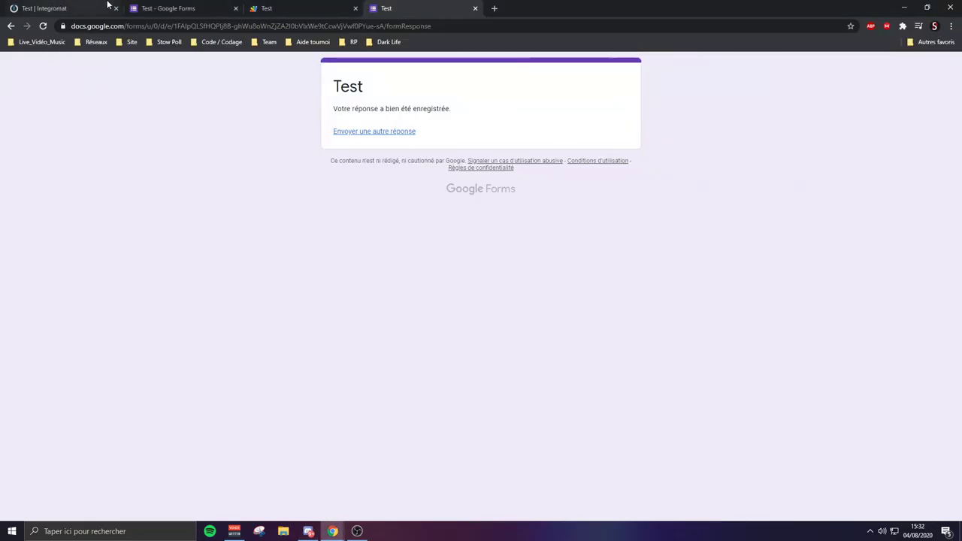
{"action": "left_click", "coordinate": [62, 7]}
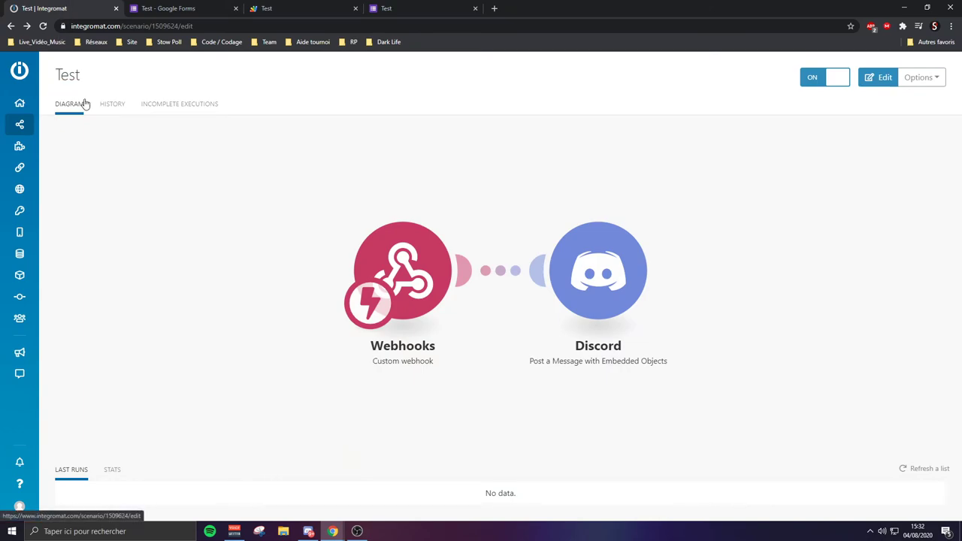
Open the Integromat scenarios list after looking over the form, Apps Script and response tabs
{"action": "mouse_move", "coordinate": [39, 123]}
{"action": "left_click", "coordinate": [57, 124]}
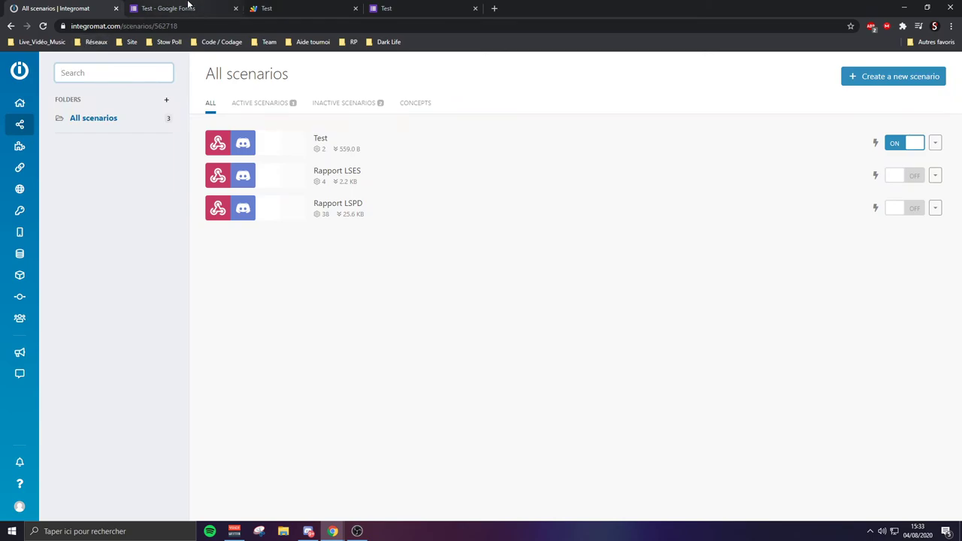
{"action": "left_click", "coordinate": [191, 6]}
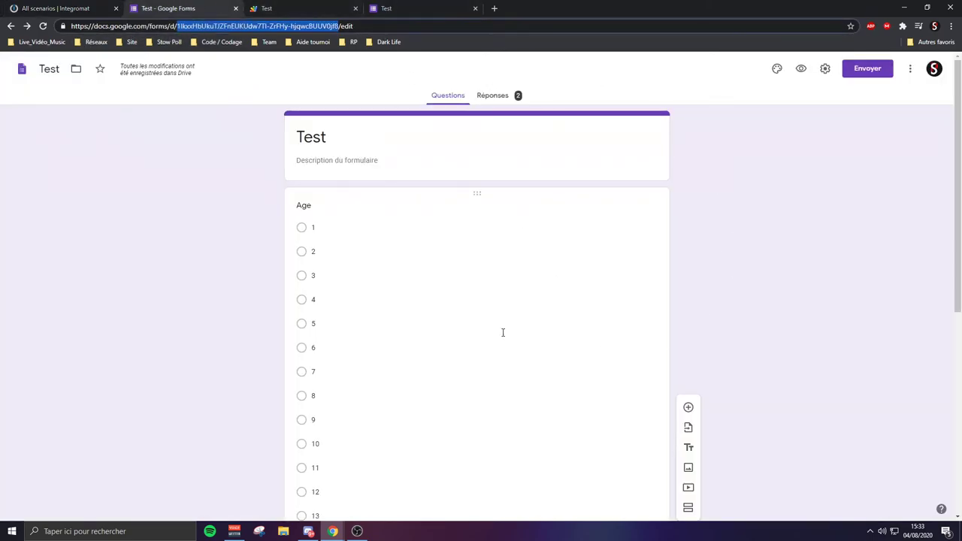
{"action": "left_click", "coordinate": [292, 8]}
{"action": "left_click", "coordinate": [392, 8]}
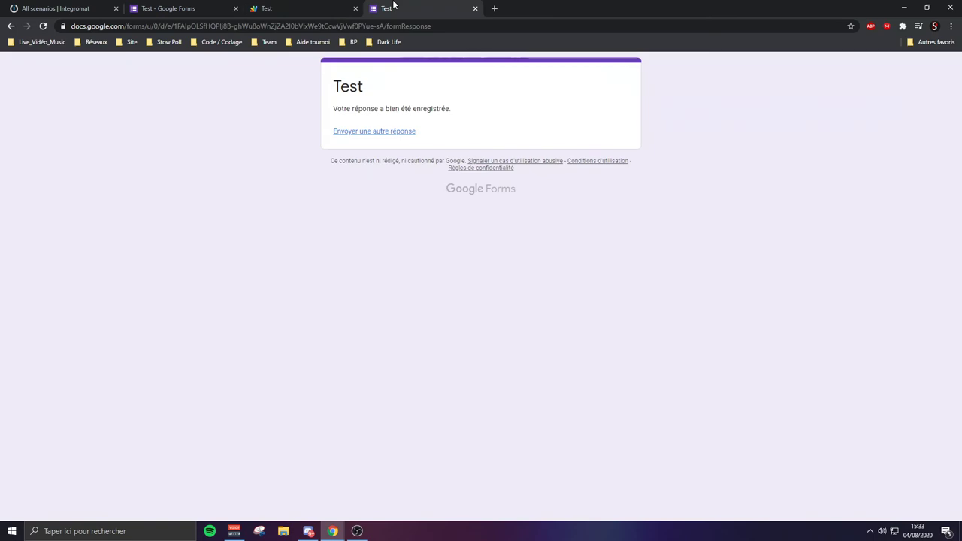
{"action": "left_click", "coordinate": [97, 6]}
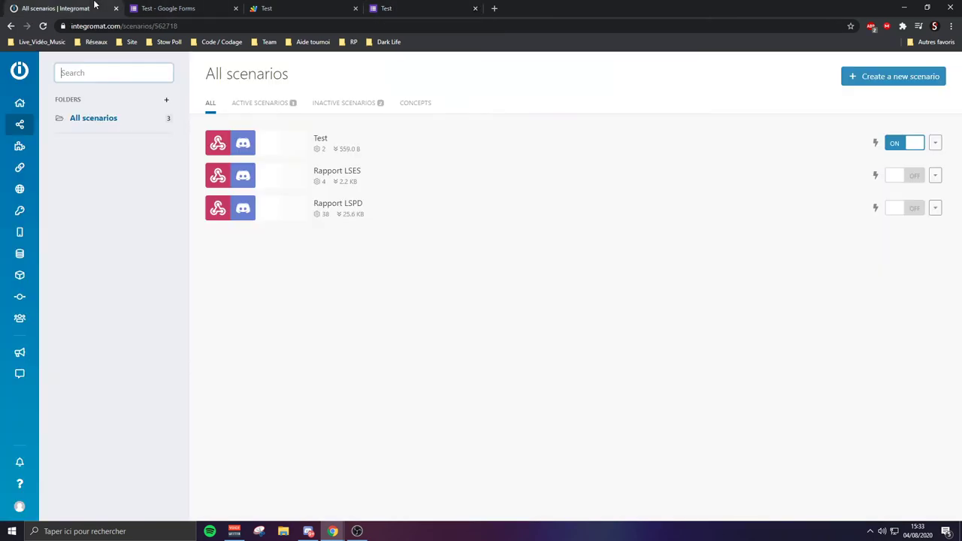
Open the Test scenario's Discord module and edit its embedded object item
{"action": "left_click", "coordinate": [418, 141]}
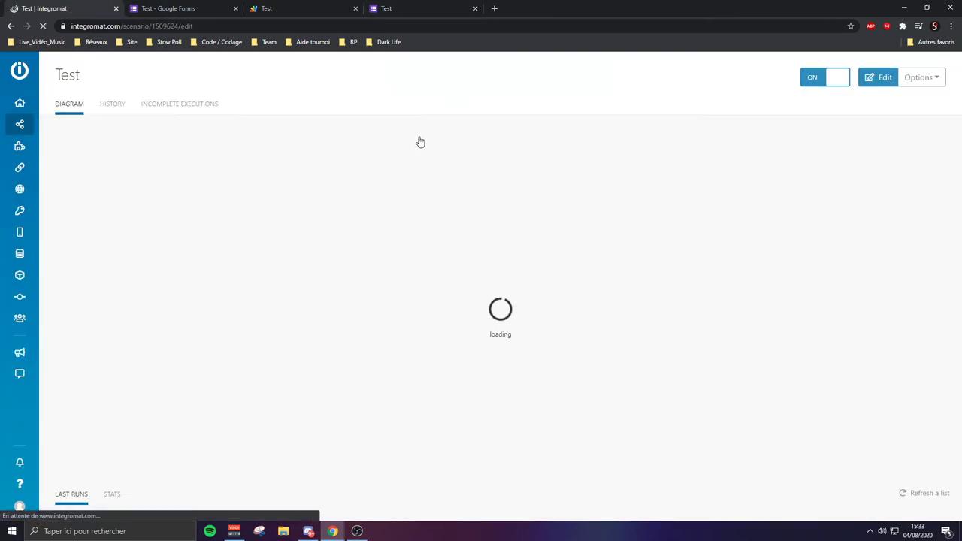
{"action": "left_click", "coordinate": [613, 288]}
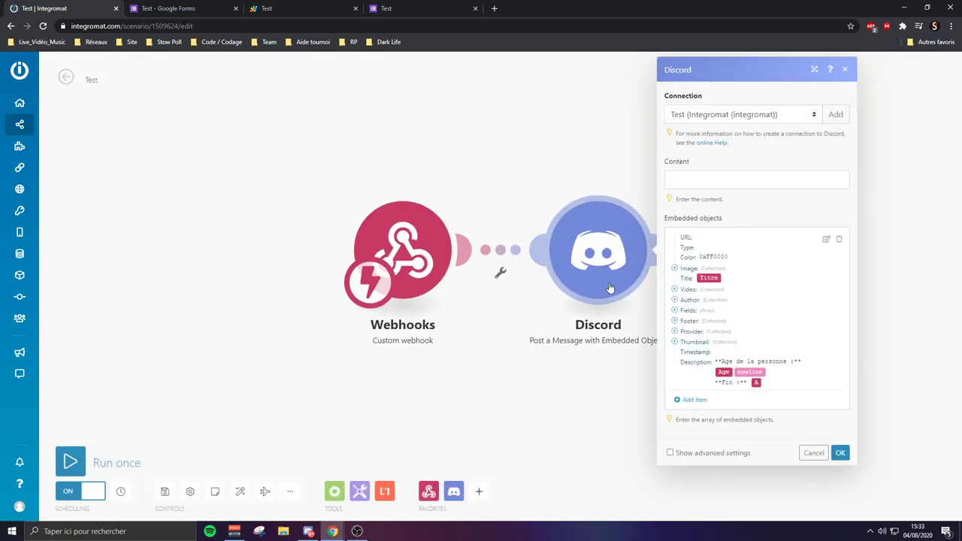
{"action": "left_click", "coordinate": [825, 239]}
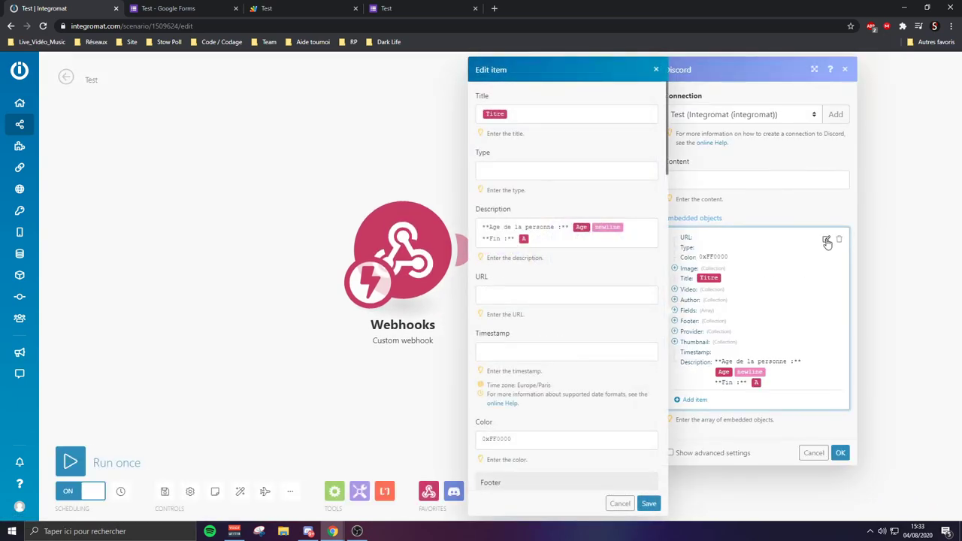